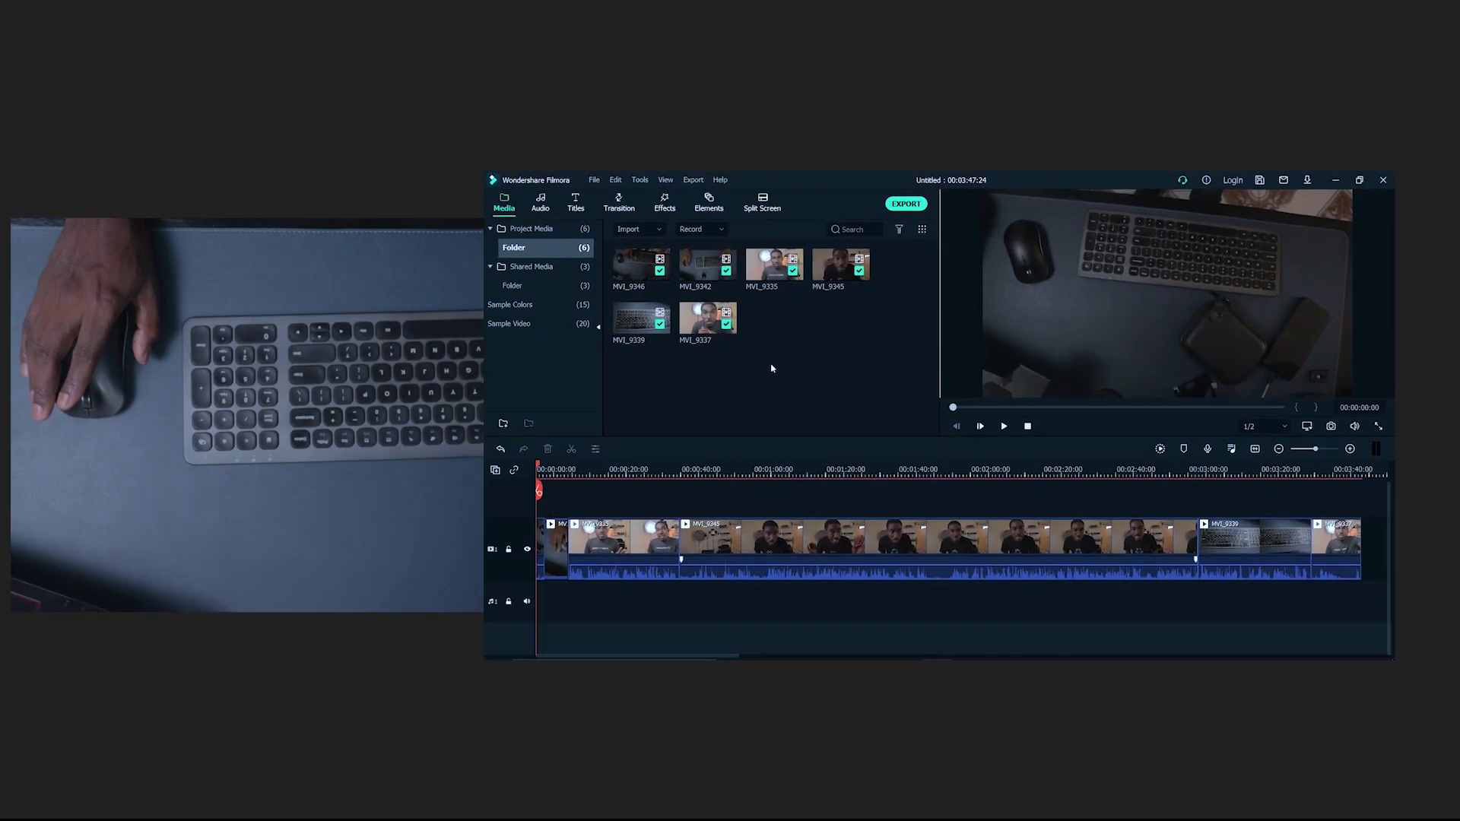
{"action": "left_click", "coordinate": [544, 484]}
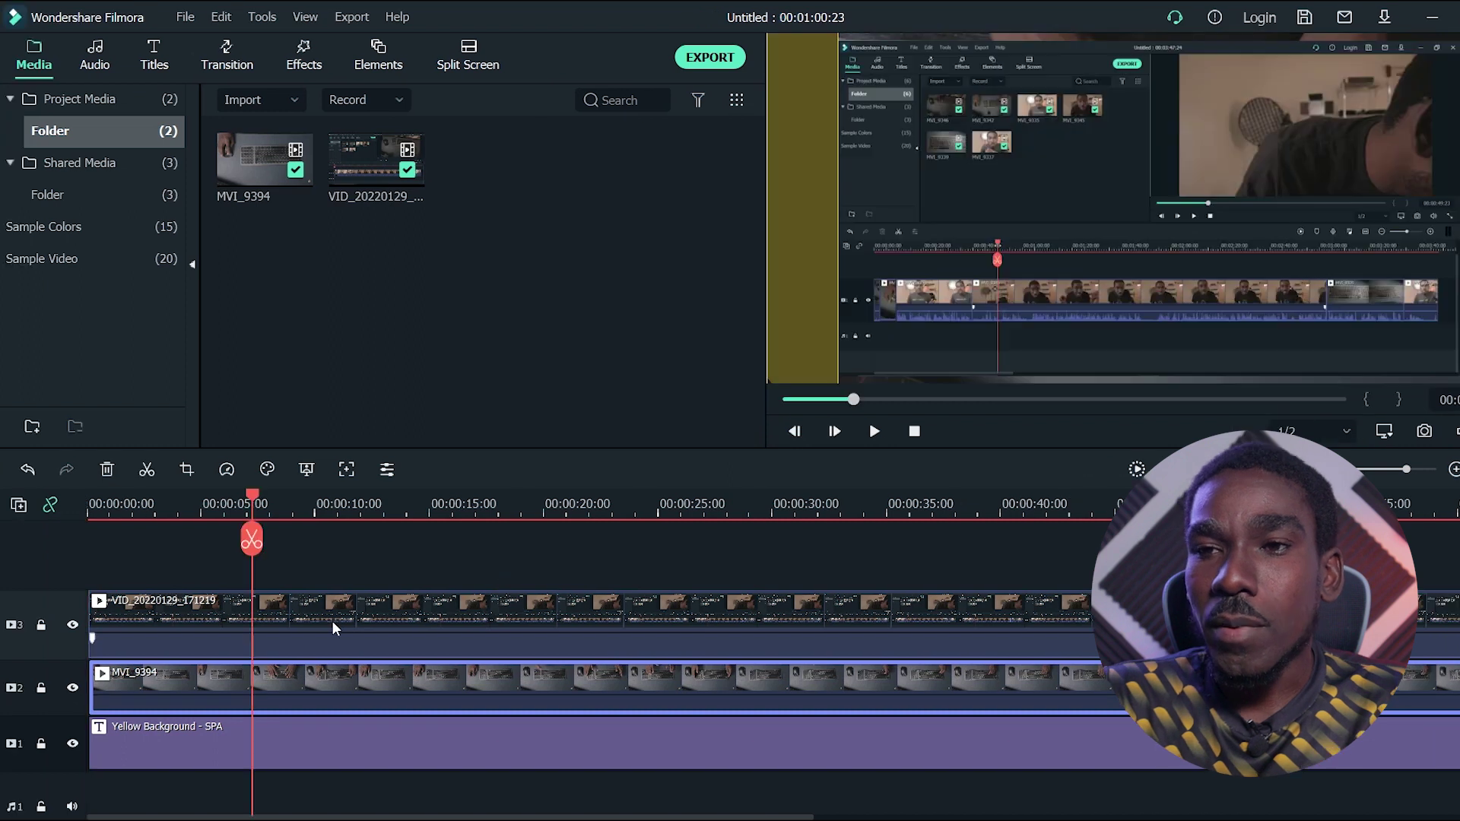
Step: Set the scale of the VID_20220129_171219 clip on the upper video track to 48%
{"action": "double_click", "coordinate": [340, 614]}
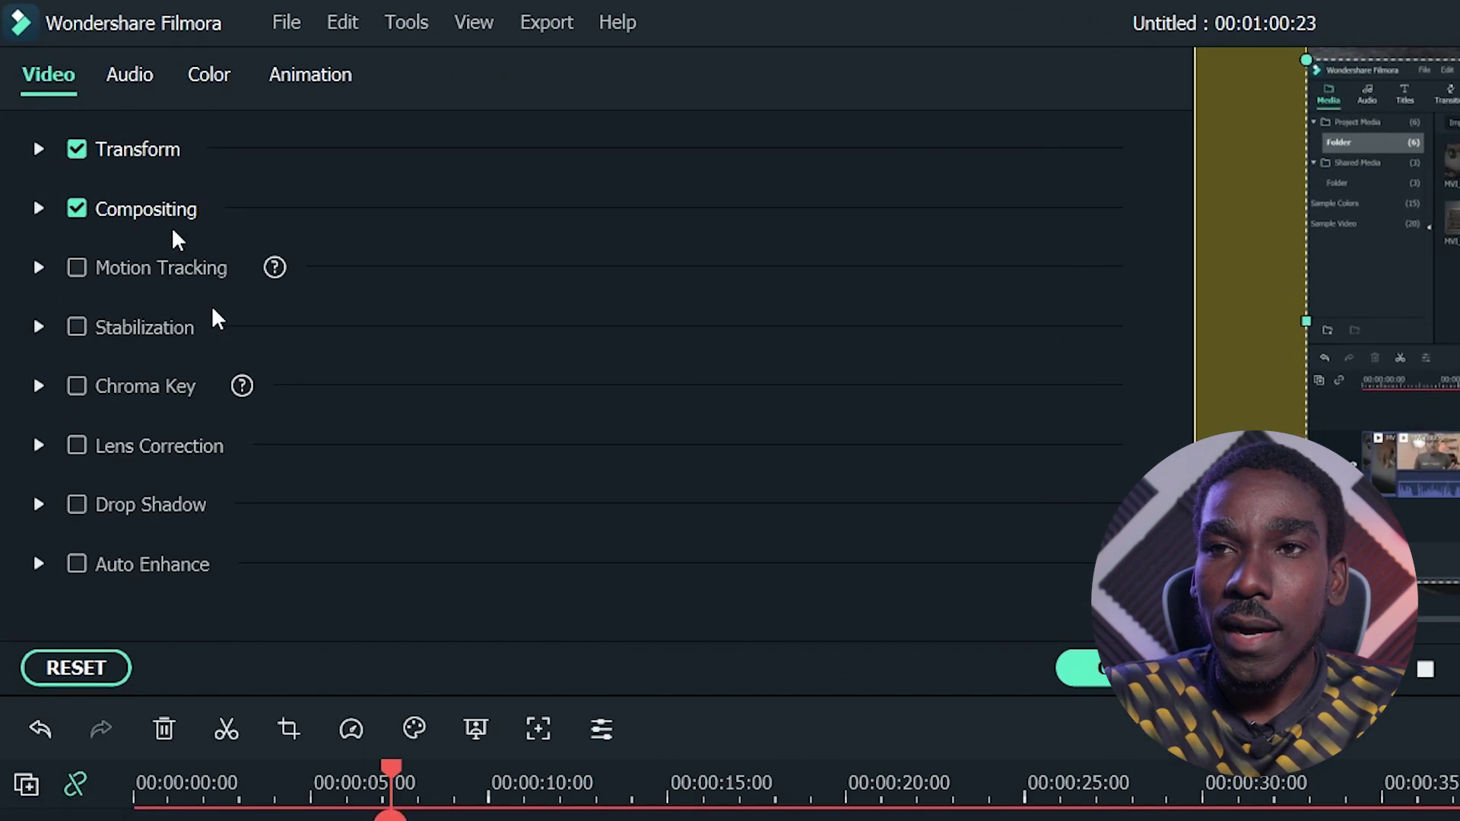
{"action": "left_click", "coordinate": [38, 149]}
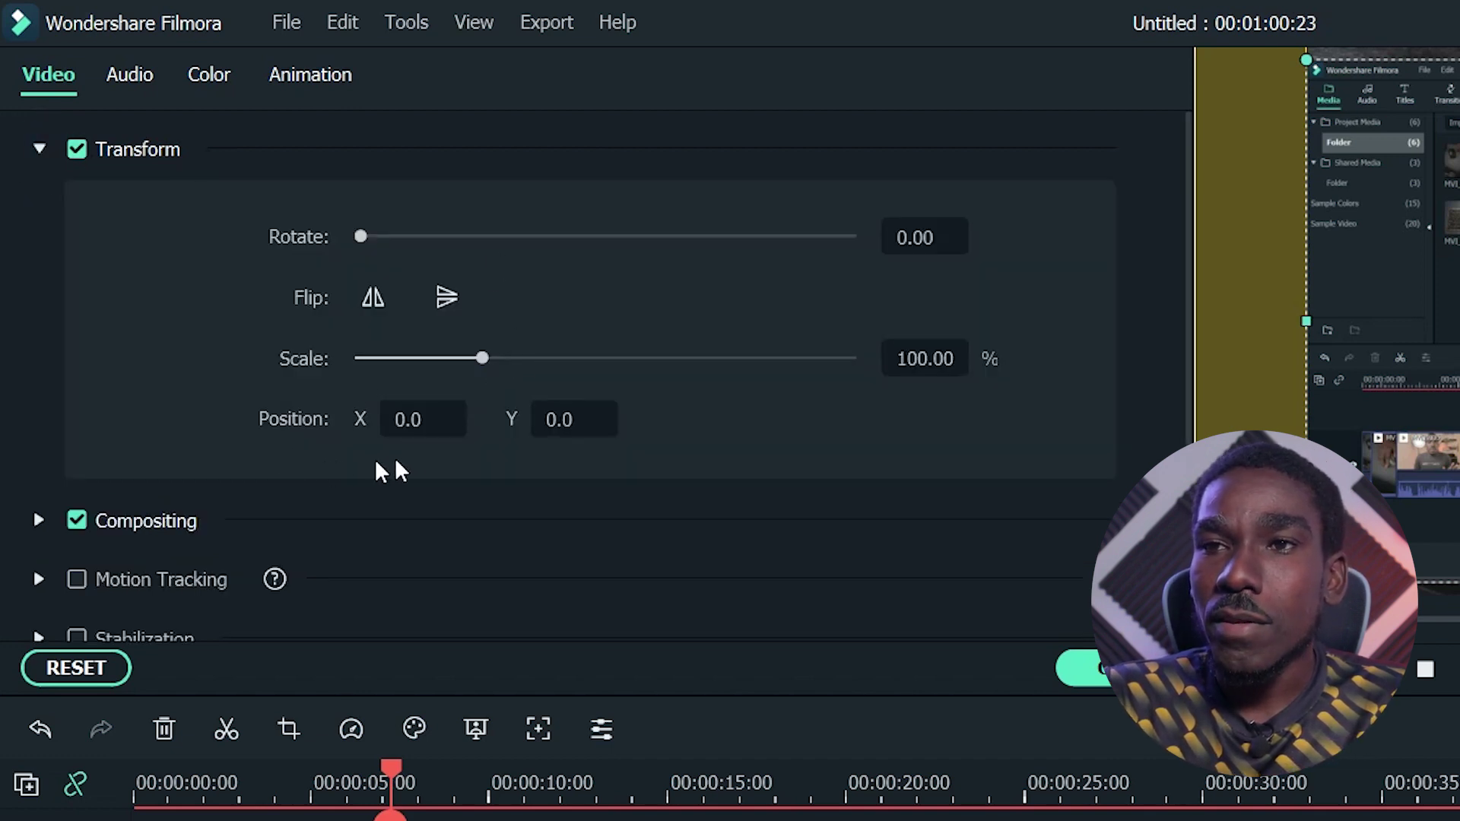
{"action": "double_click", "coordinate": [913, 358]}
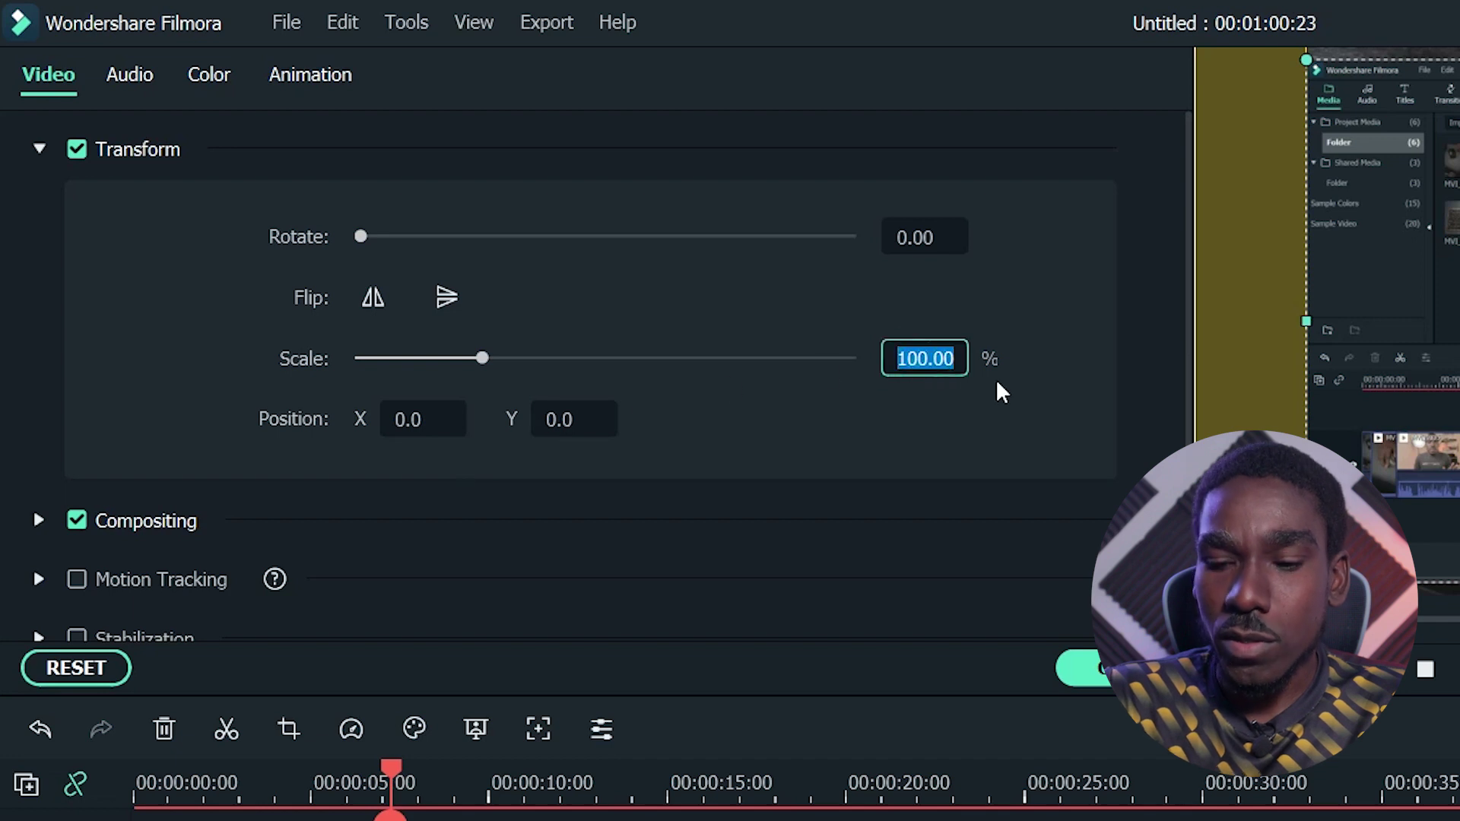
{"action": "type", "text": "48"}
{"action": "key", "text": "Return"}
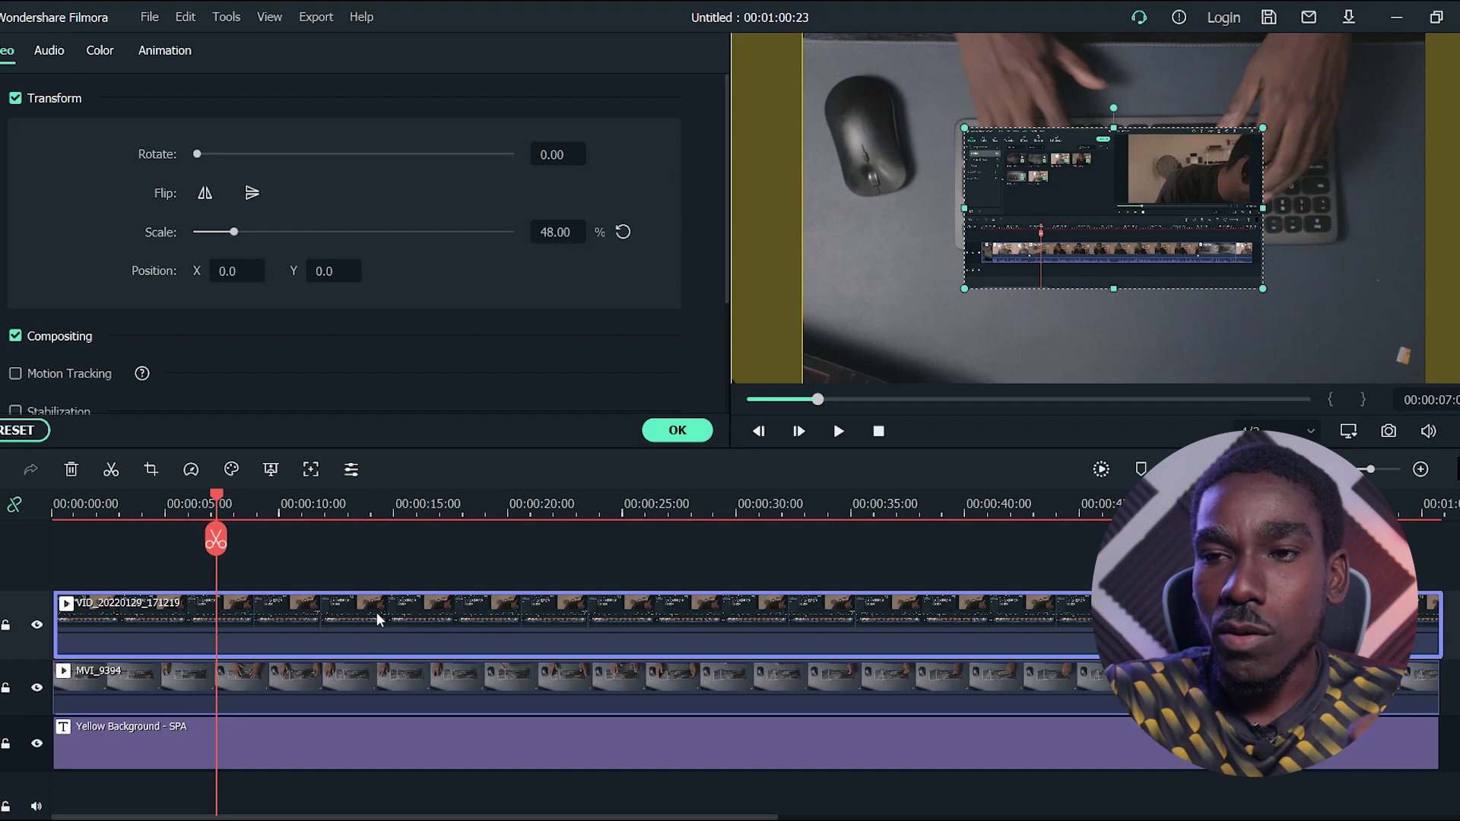
Step: Try scales of 40% and 50% on the MVI_9394 clip
{"action": "left_click", "coordinate": [345, 688]}
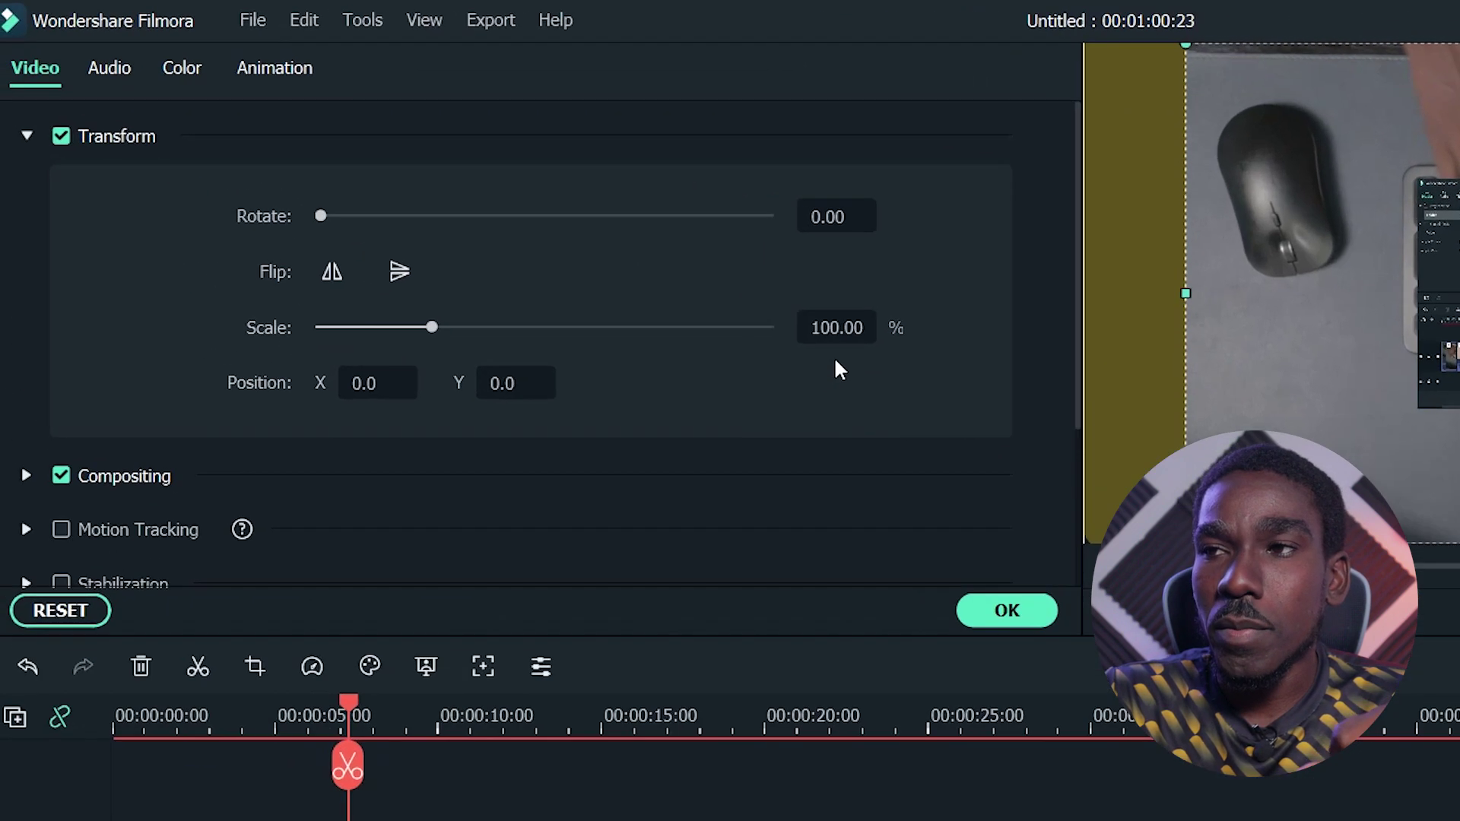
{"action": "left_click", "coordinate": [826, 329]}
{"action": "type", "text": "40"}
{"action": "key", "text": "Return"}
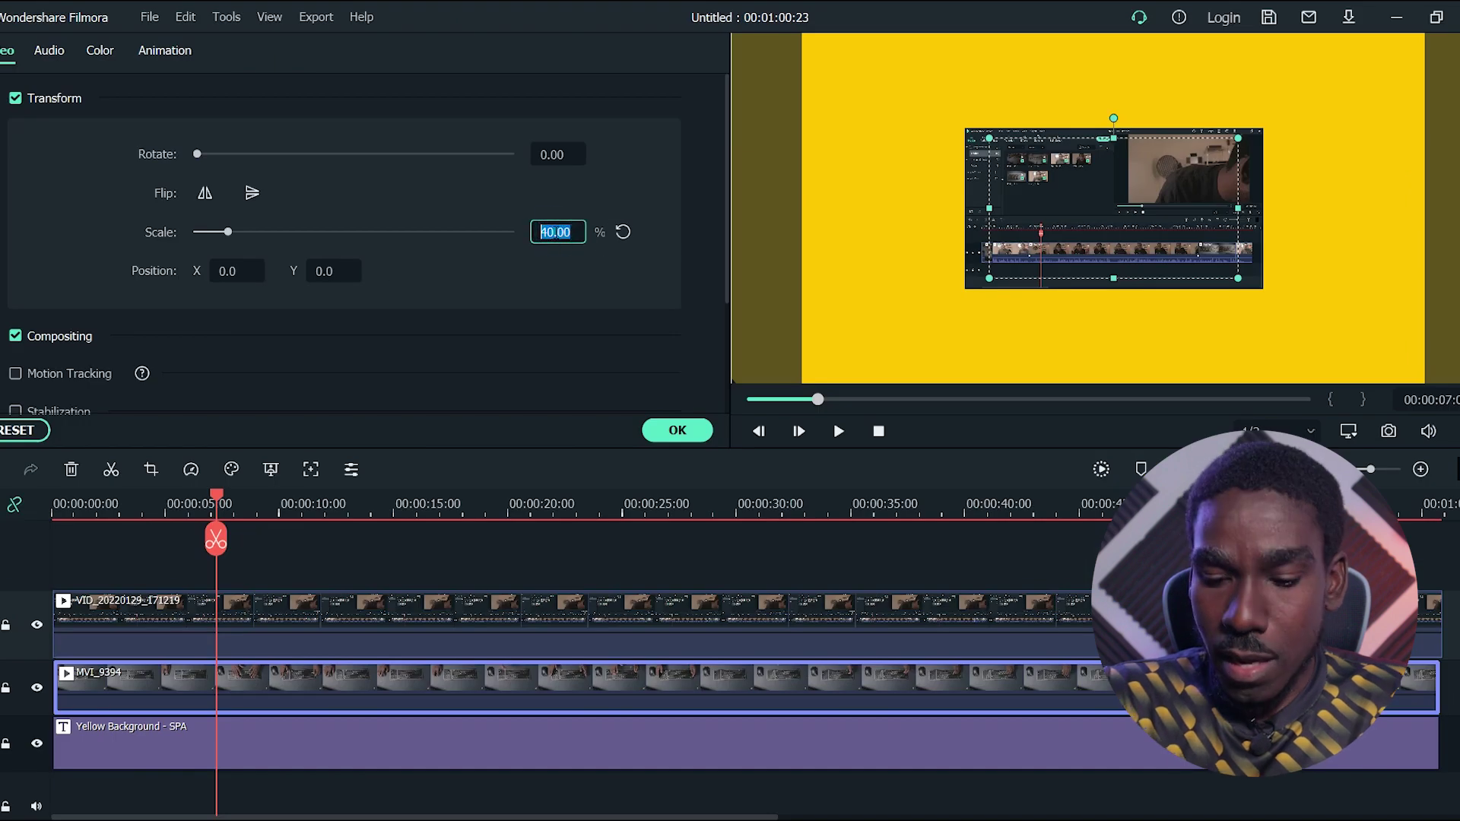
{"action": "type", "text": "50"}
{"action": "key", "text": "Return"}
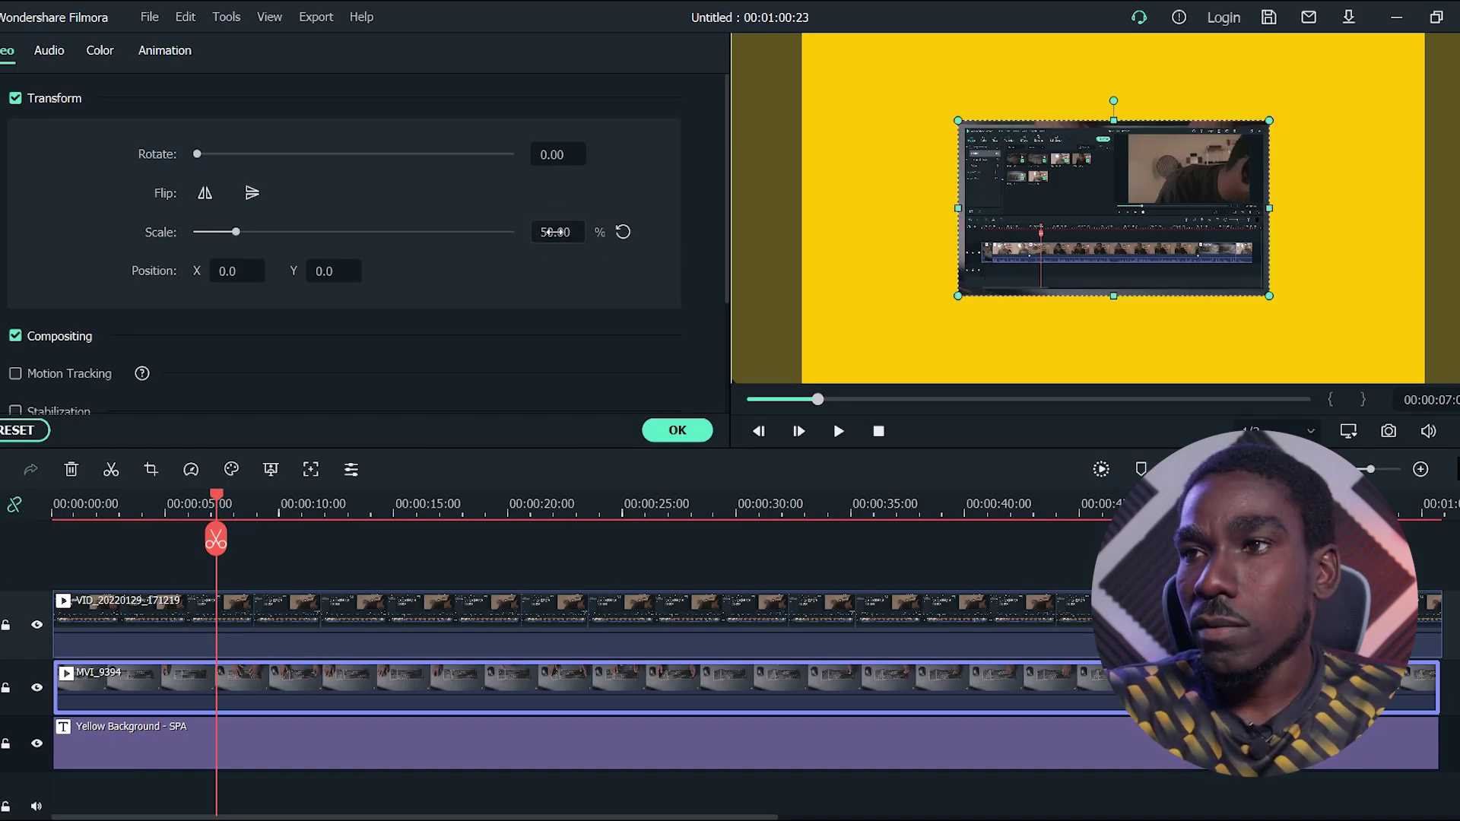
Step: Set the VID_20220129_171219 clip's scale to 50% and move it left in the frame to X about -171
{"action": "left_click", "coordinate": [375, 613]}
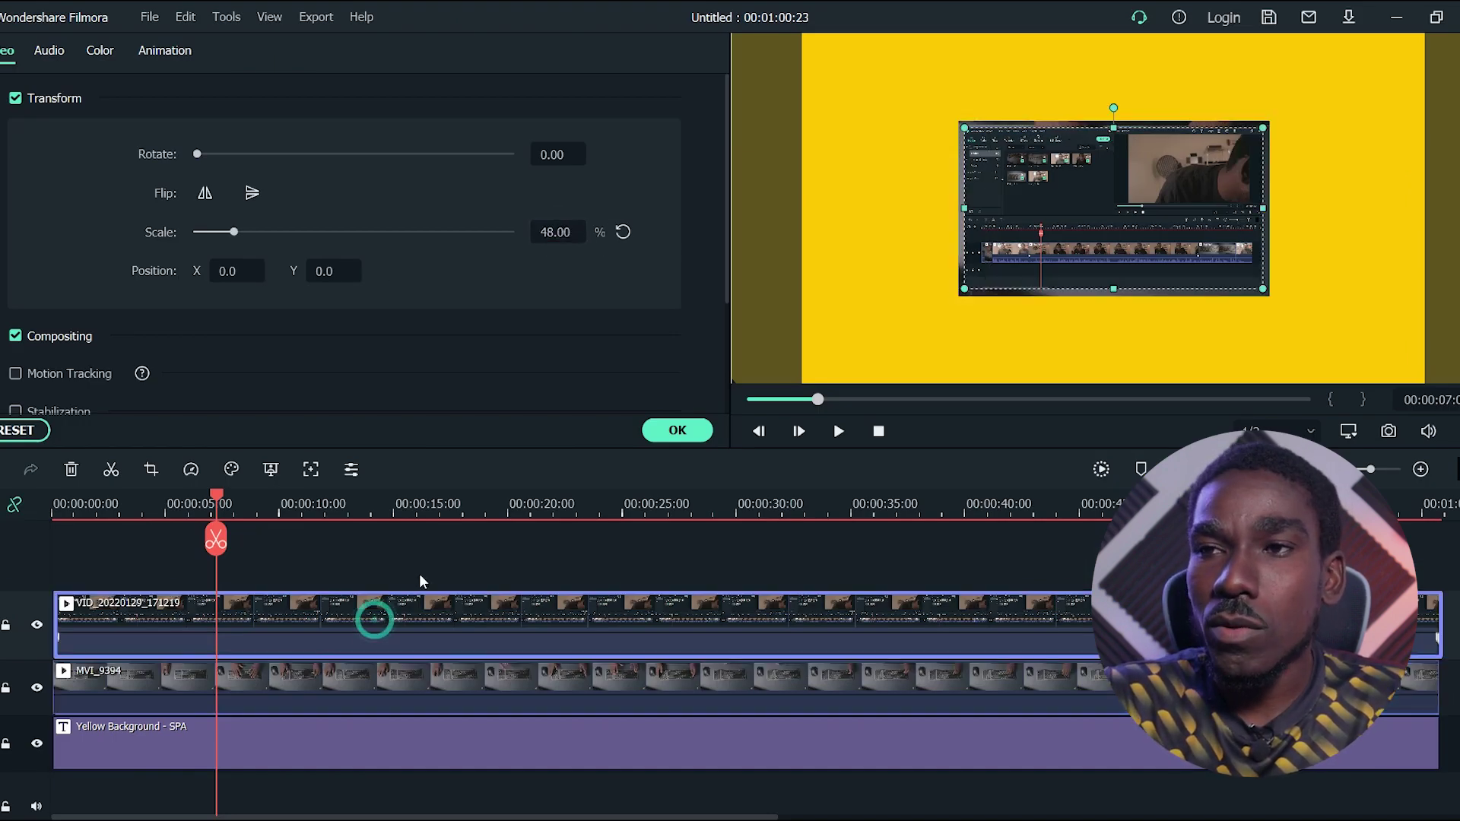
{"action": "left_click", "coordinate": [545, 230]}
{"action": "type", "text": "50"}
{"action": "key", "text": "Return"}
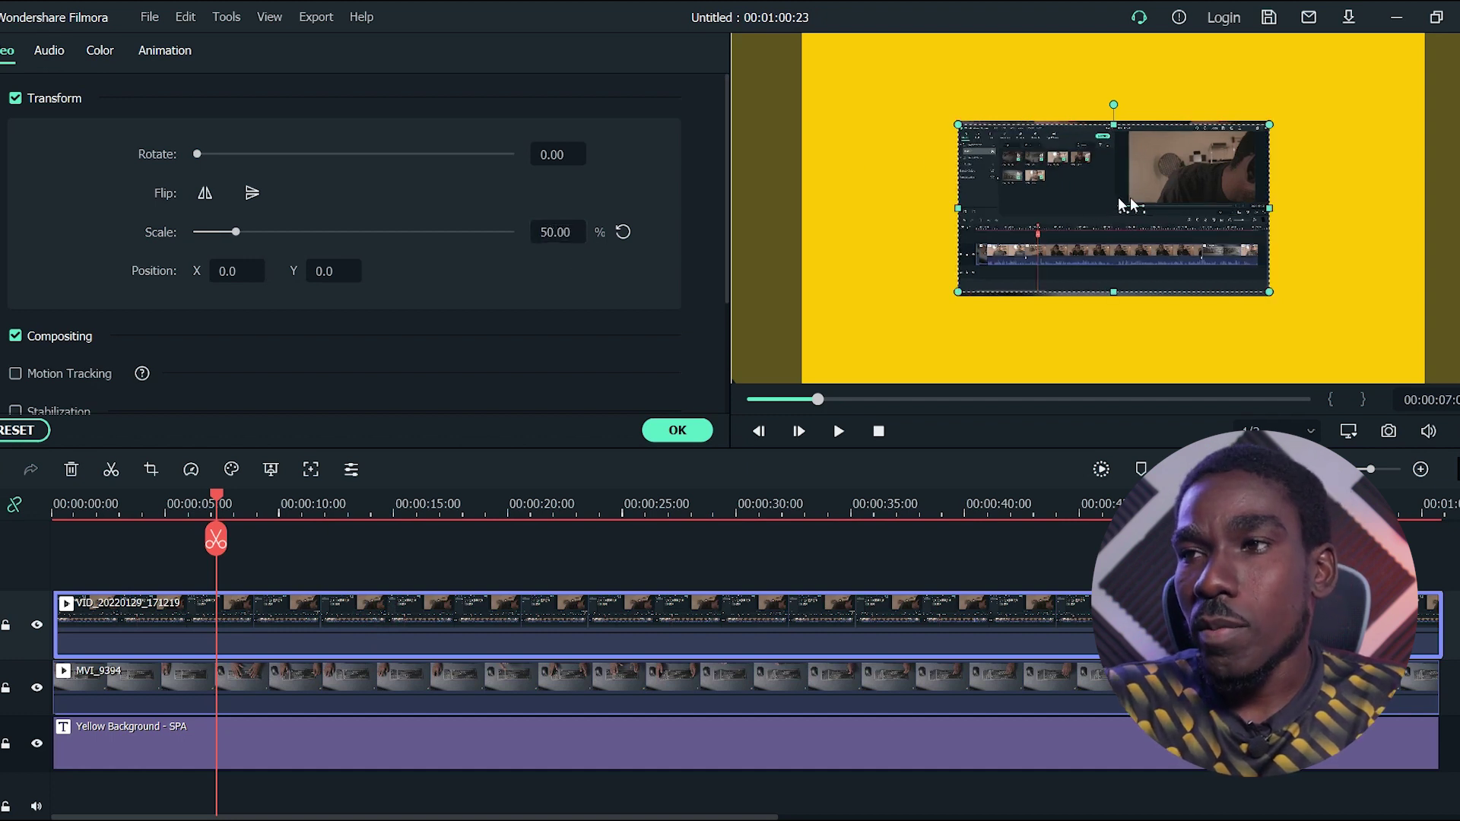
{"action": "left_click_drag", "start_coordinate": [1153, 196], "coordinate": [1016, 201]}
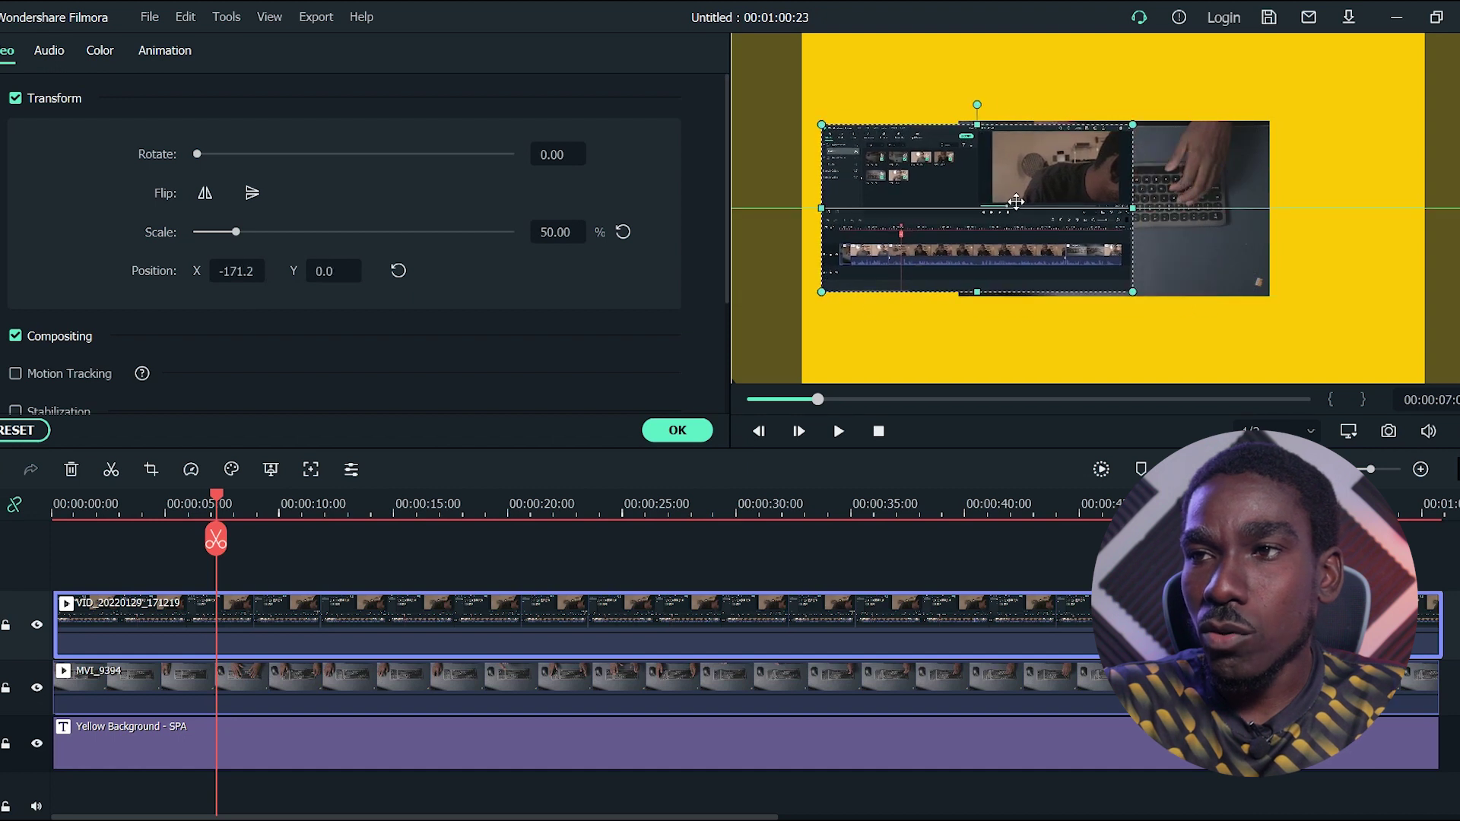
Step: Place the MVI_9394 clip in the right half of the frame at X about 199 and set its scale to 48%
{"action": "left_click", "coordinate": [1150, 200]}
{"action": "left_click_drag", "start_coordinate": [1151, 201], "coordinate": [1307, 188]}
{"action": "left_click", "coordinate": [555, 232]}
{"action": "type", "text": "4"}
{"action": "key", "text": "Return"}
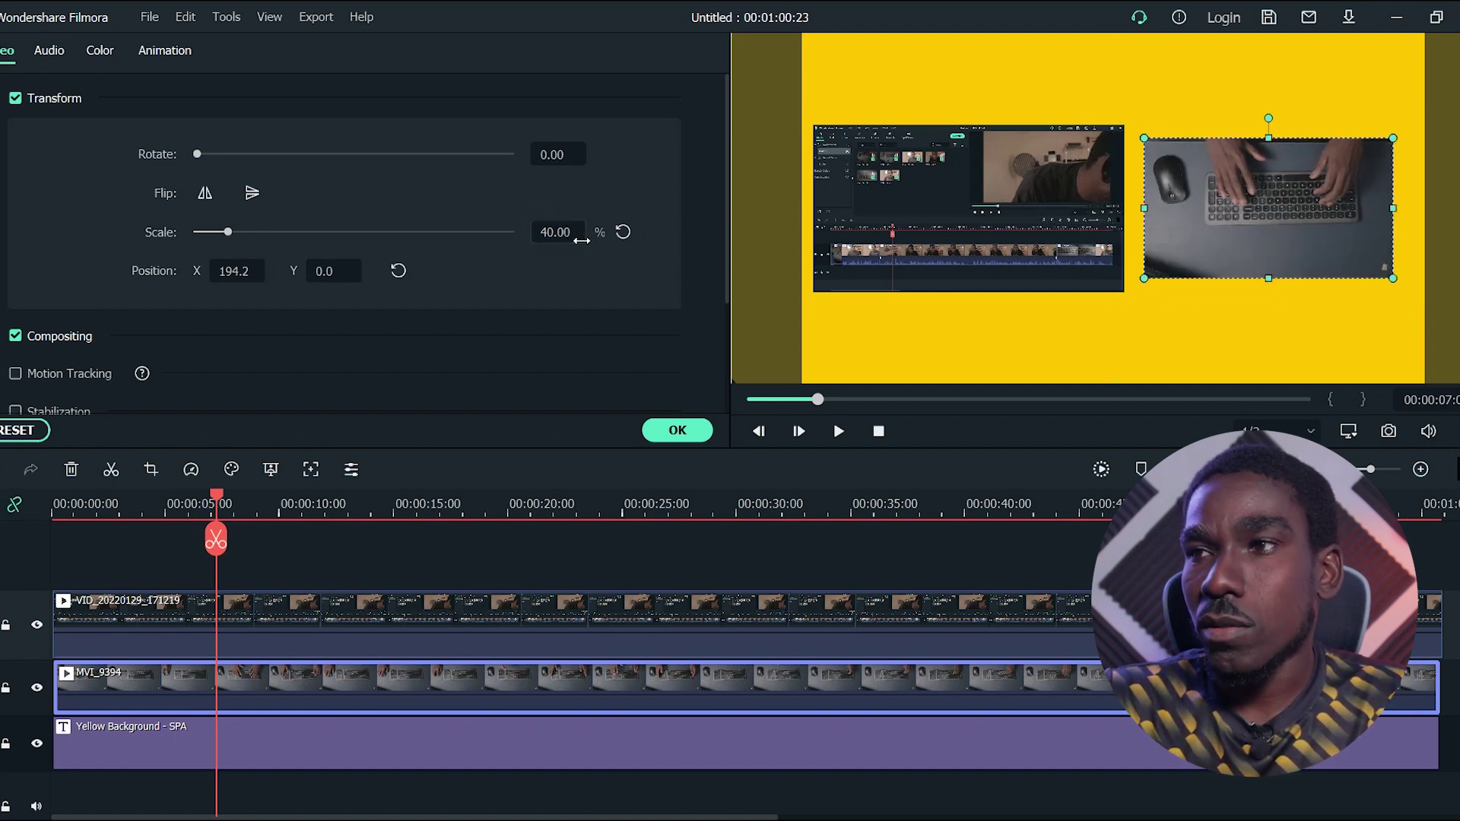
{"action": "left_click", "coordinate": [553, 232]}
{"action": "type", "text": "48"}
{"action": "key", "text": "Return"}
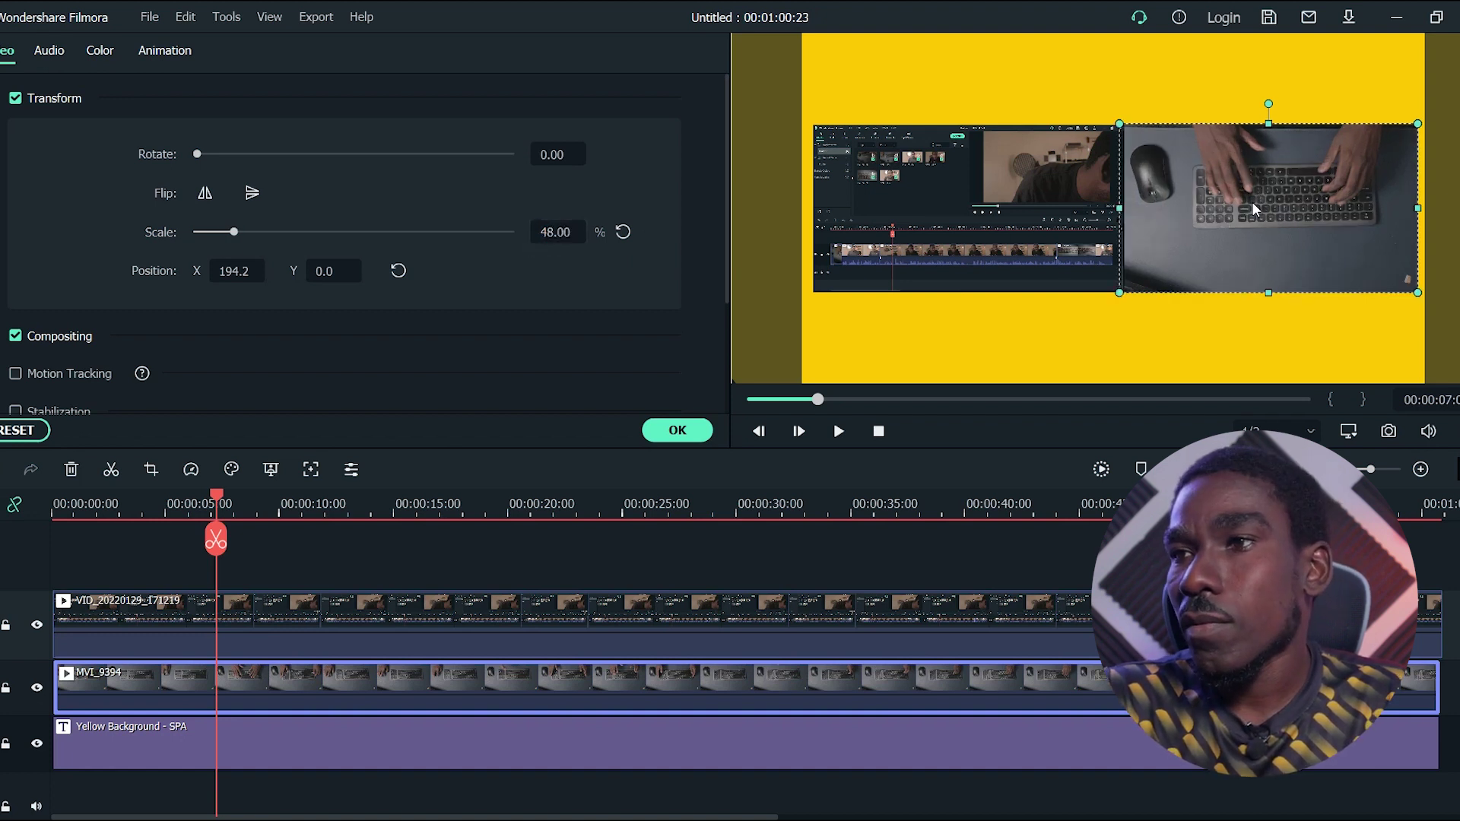
{"action": "left_click_drag", "start_coordinate": [1251, 202], "coordinate": [1256, 202]}
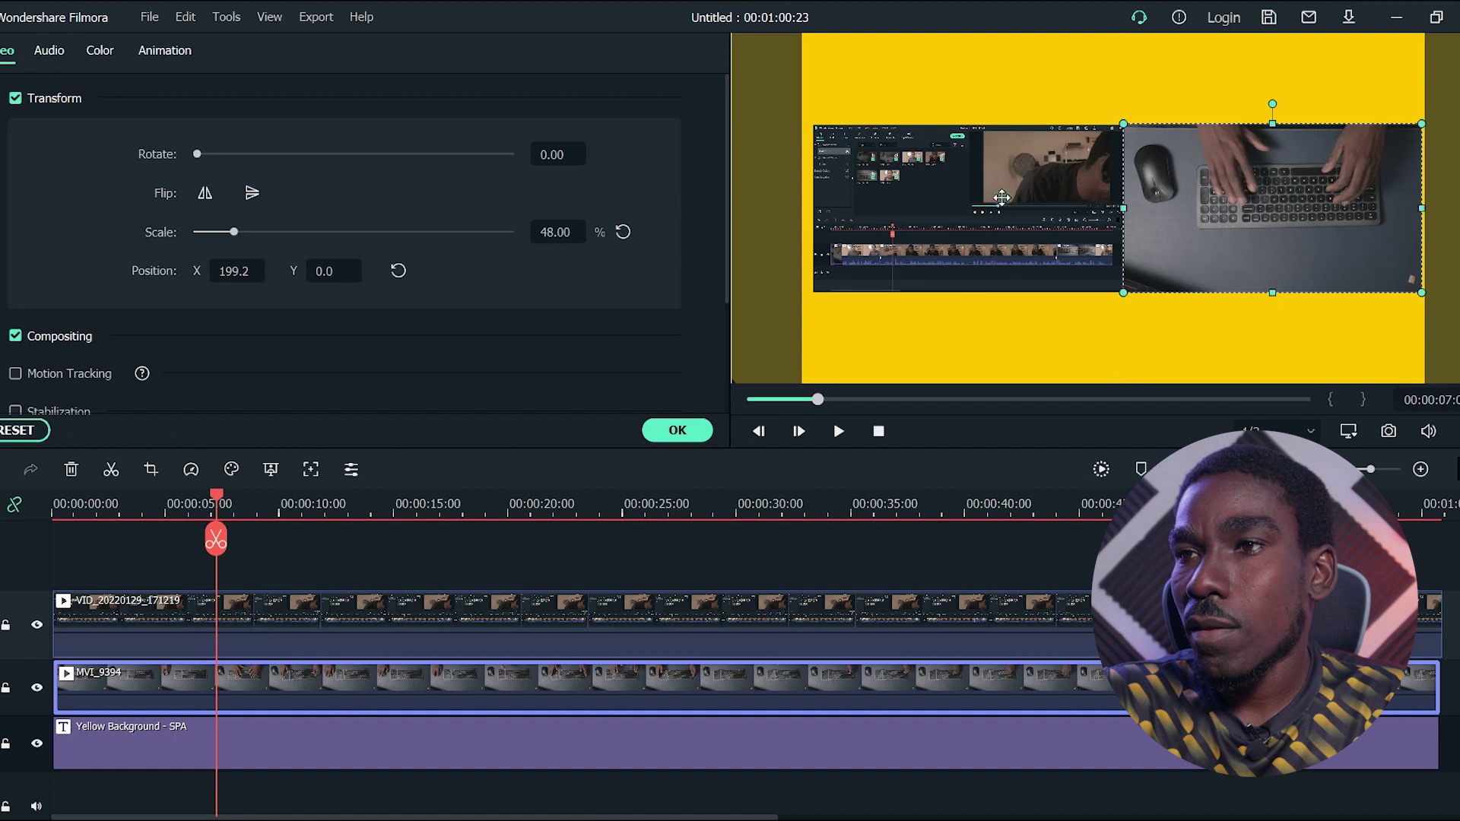
Step: Add a custom animation keyframe to the VID_20220129_171219 clip at about 9 seconds
{"action": "left_click", "coordinate": [304, 633]}
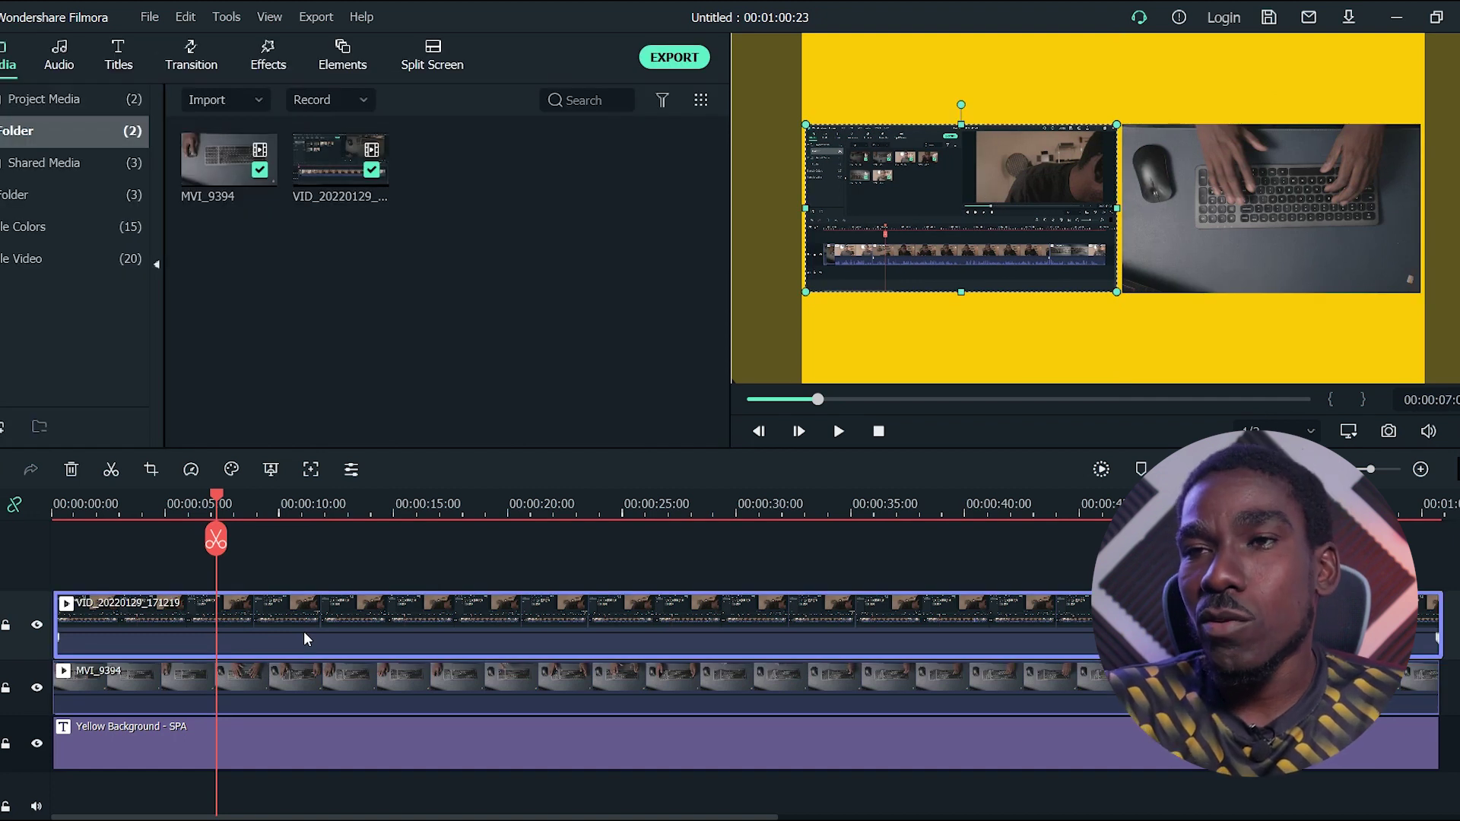
{"action": "left_click_drag", "start_coordinate": [217, 496], "coordinate": [268, 532]}
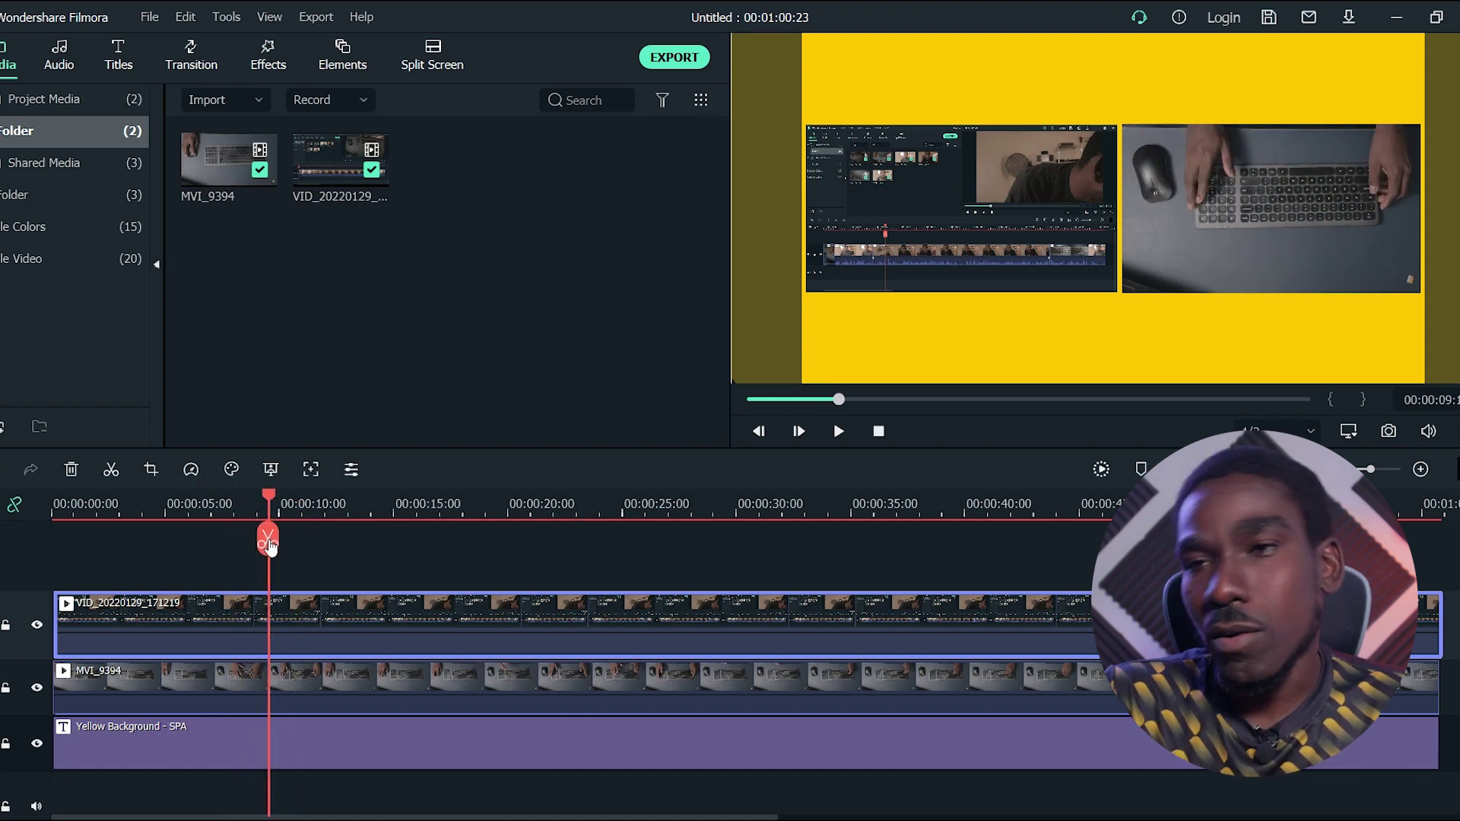
{"action": "double_click", "coordinate": [300, 610]}
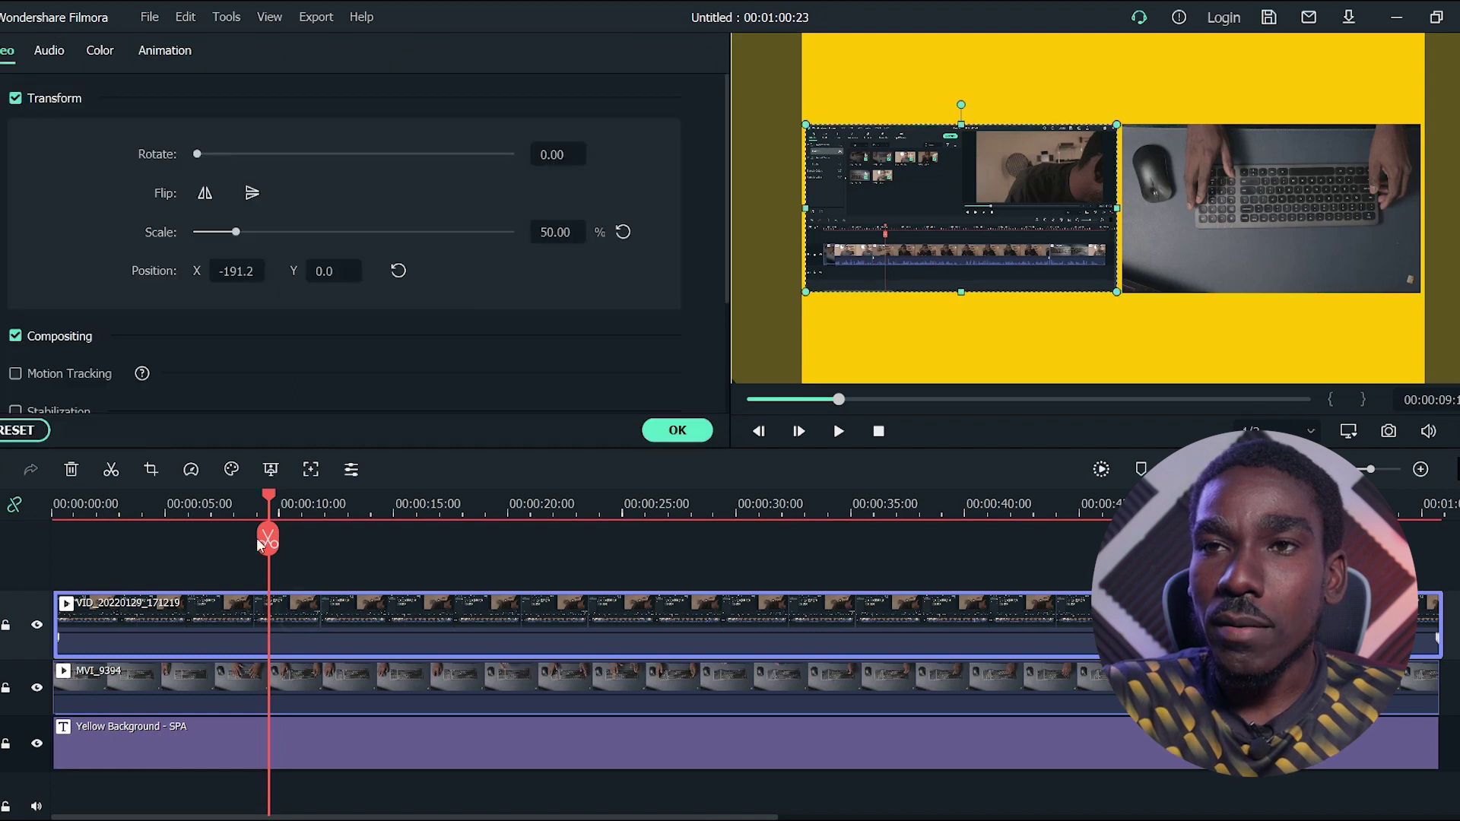
{"action": "left_click", "coordinate": [160, 47]}
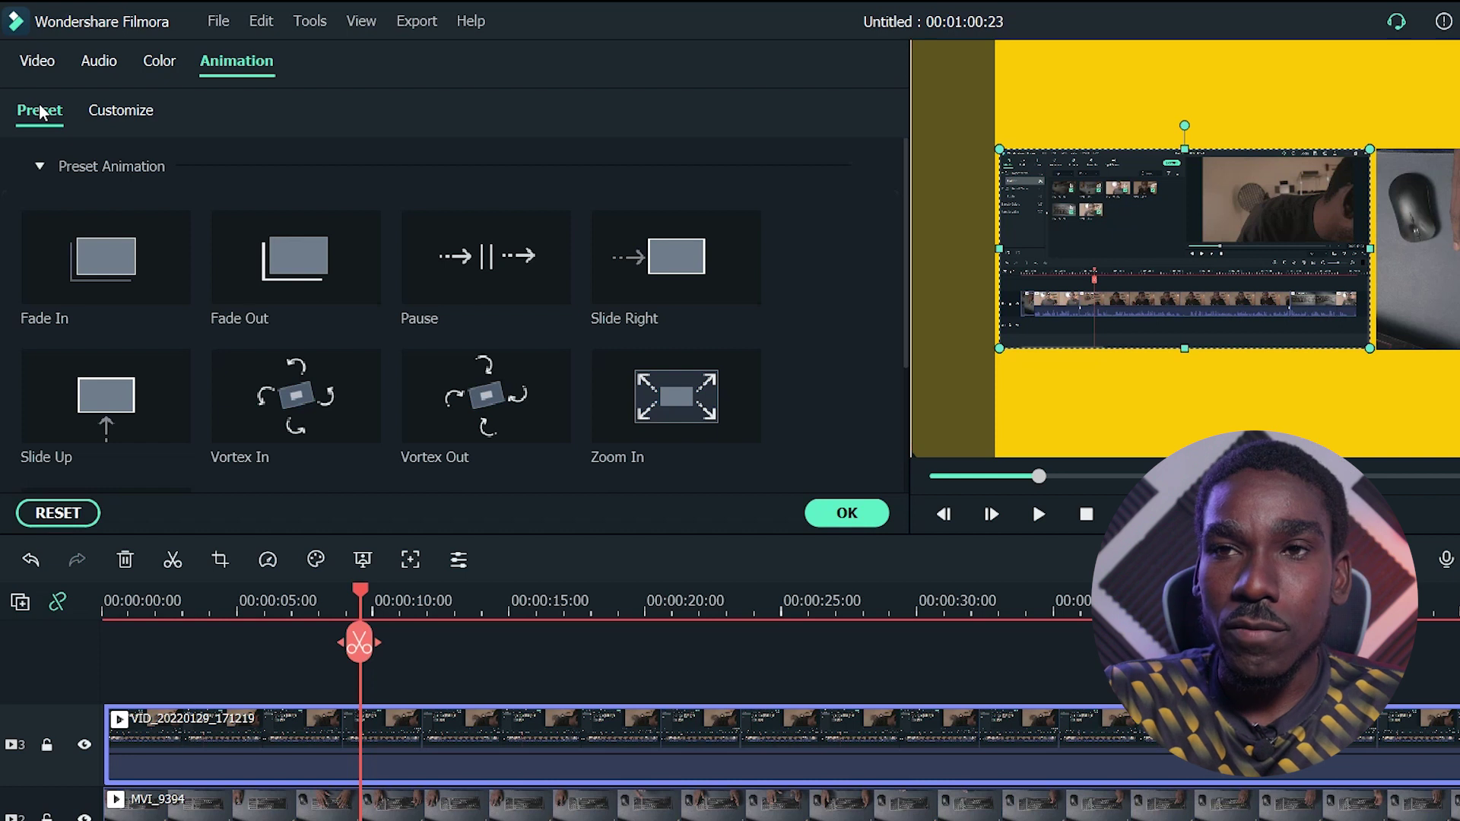
{"action": "left_click", "coordinate": [118, 109]}
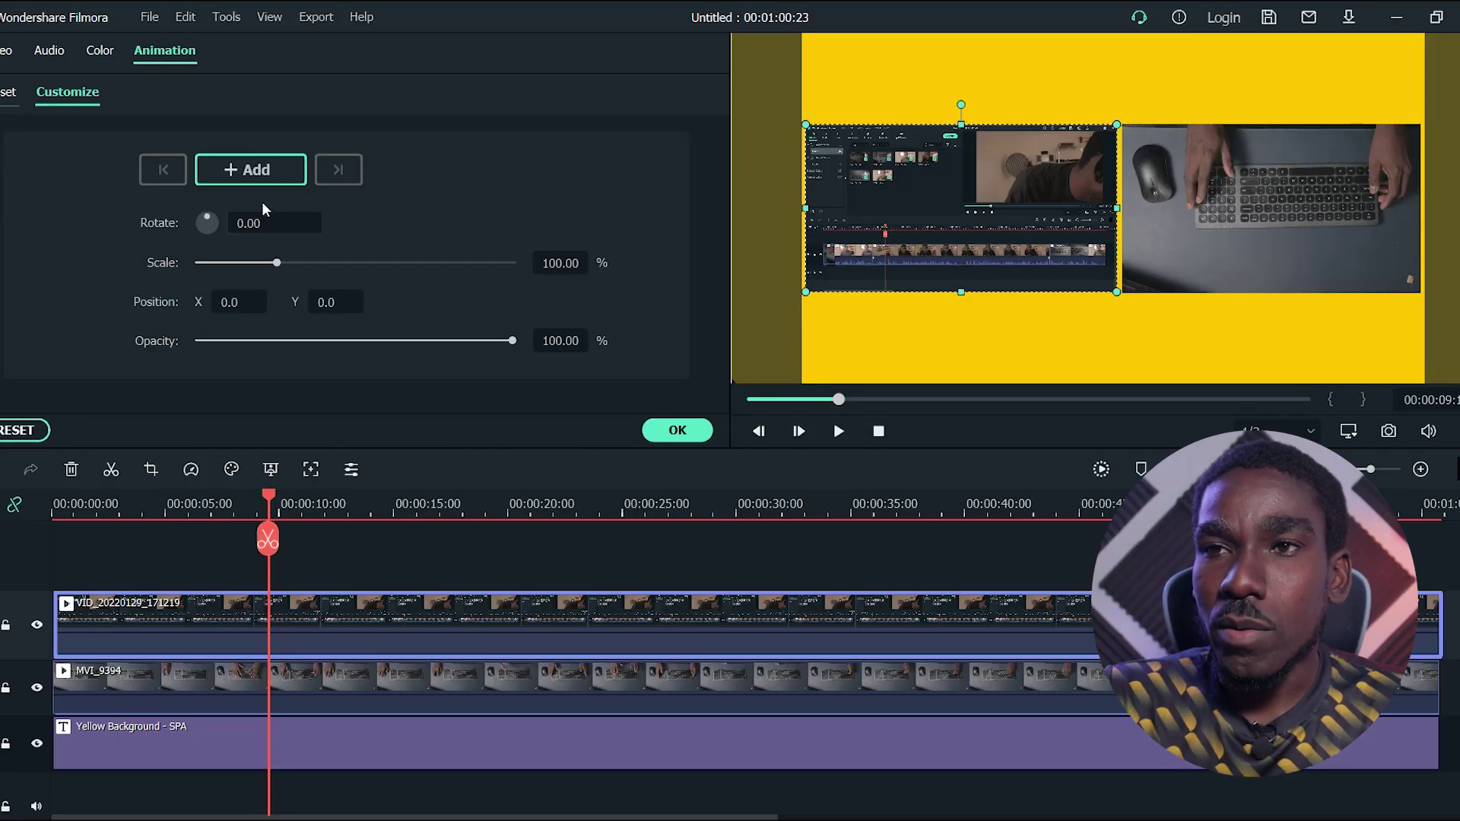
{"action": "left_click", "coordinate": [253, 168]}
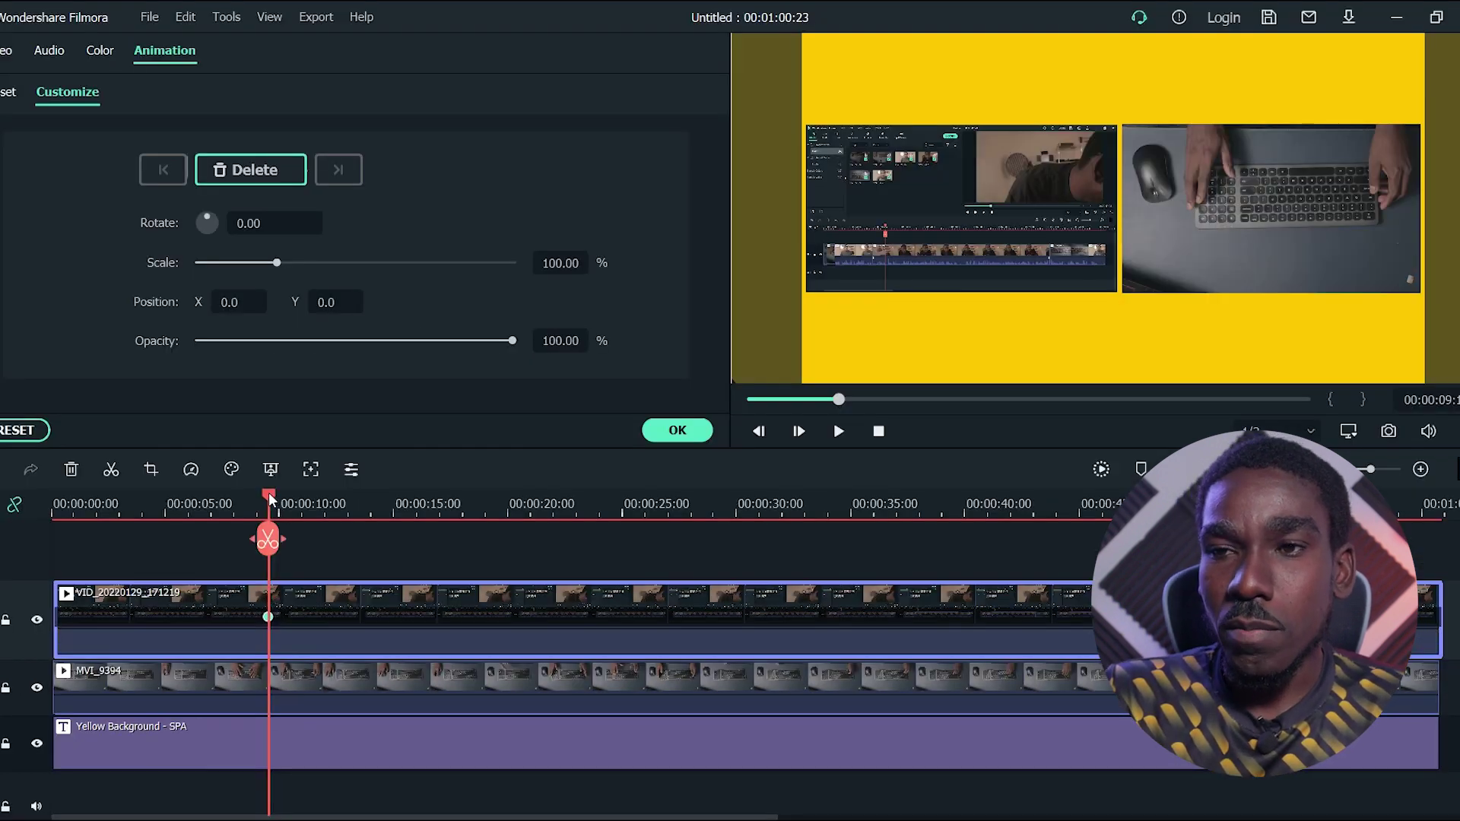
Step: Add a second keyframe to the clip at about 11 seconds with 150% scale and an X position of 197
{"action": "left_click_drag", "start_coordinate": [270, 498], "coordinate": [317, 498]}
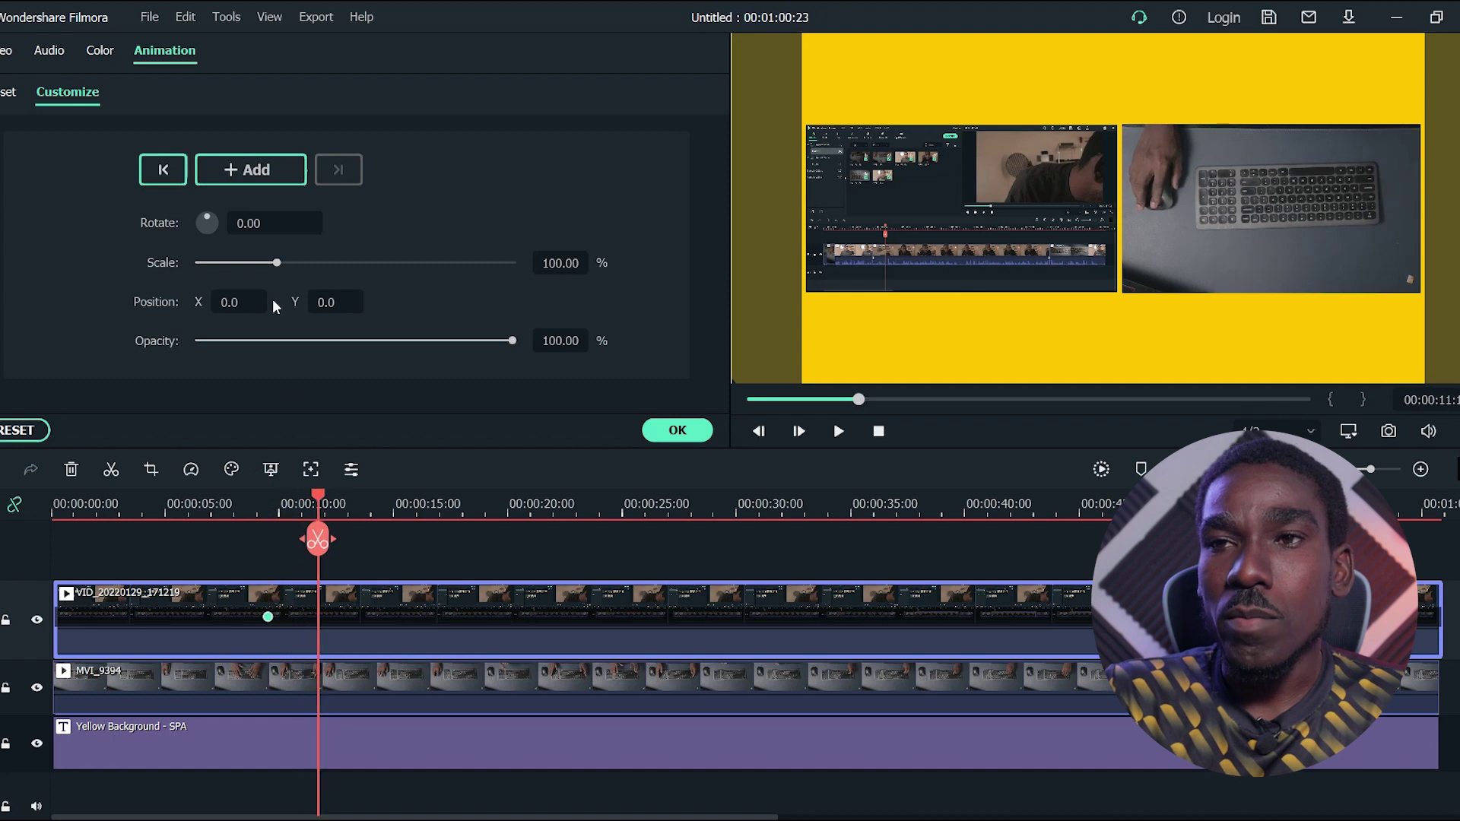
{"action": "left_click", "coordinate": [260, 168]}
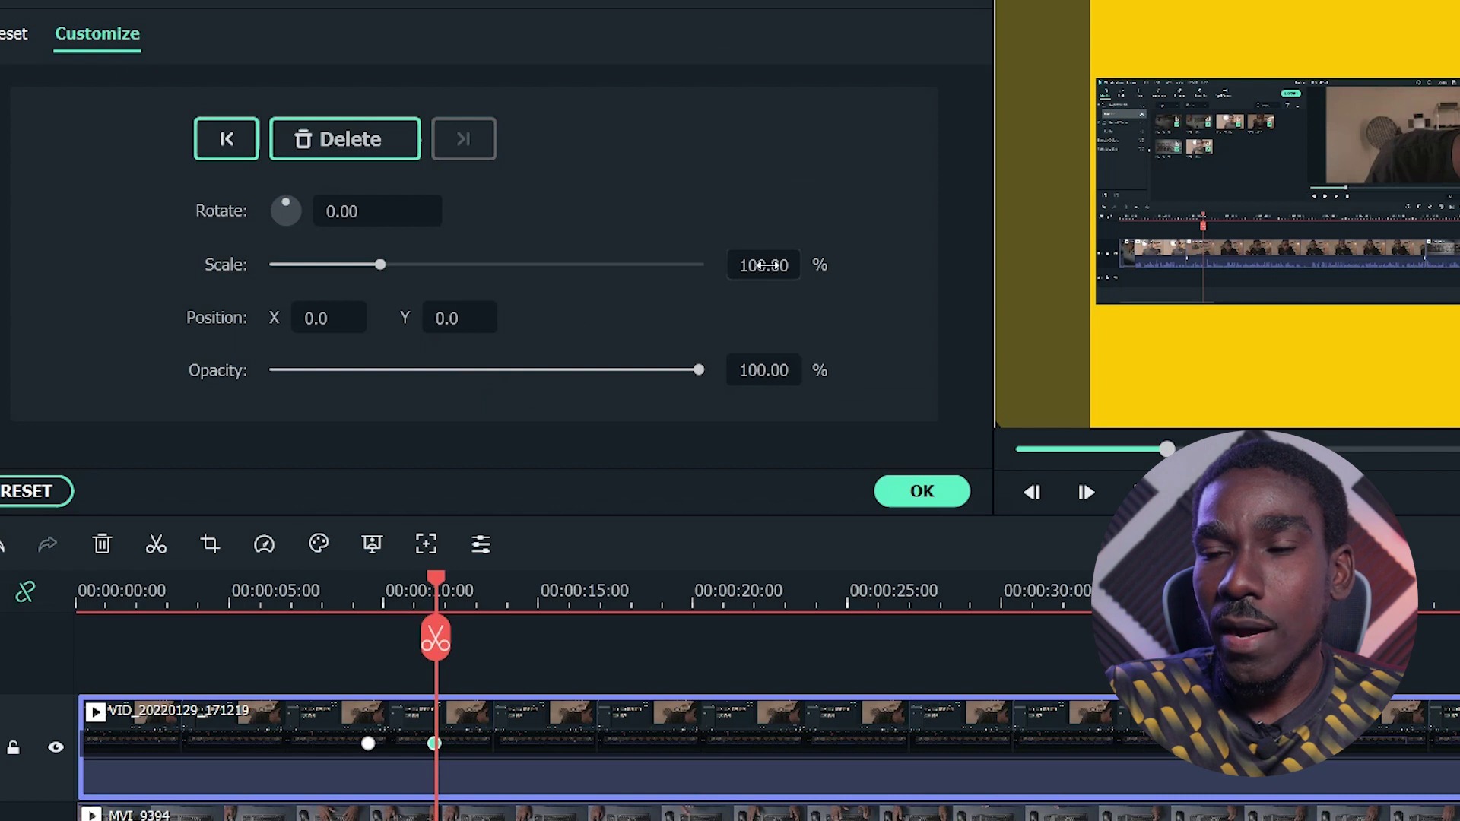
{"action": "double_click", "coordinate": [563, 263]}
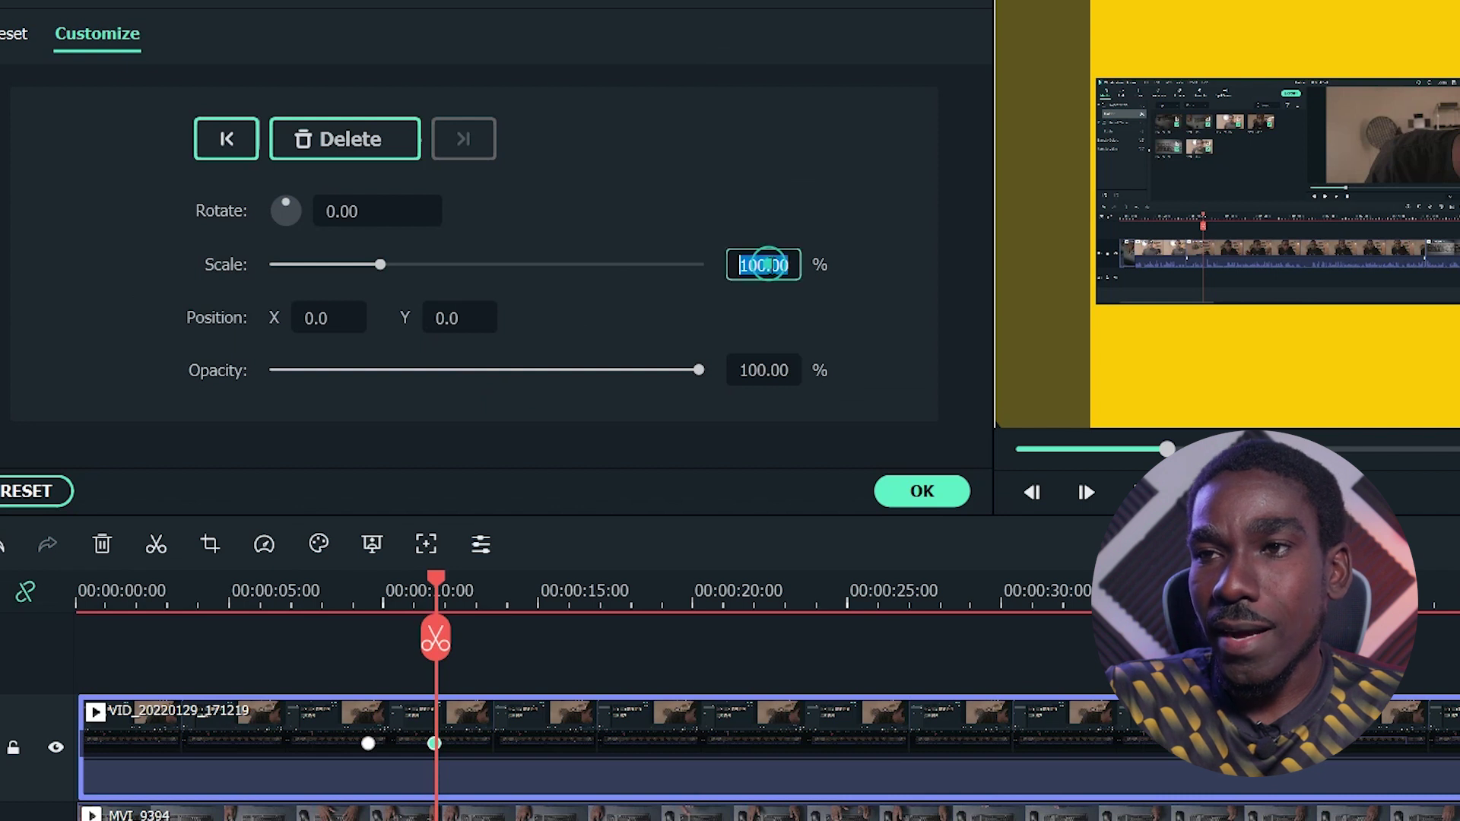
{"action": "type", "text": "150"}
{"action": "key", "text": "Return"}
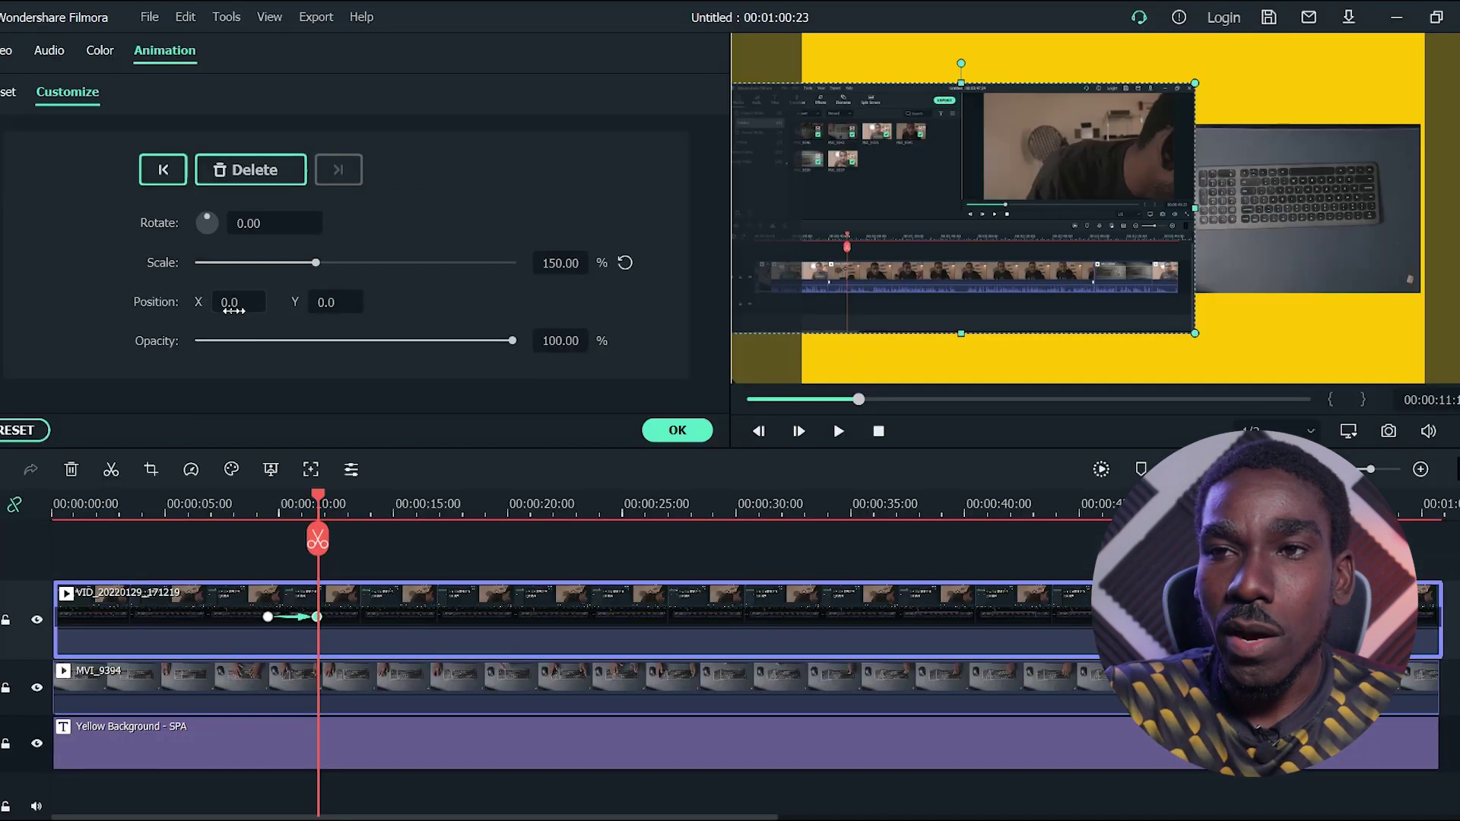
{"action": "left_click_drag", "start_coordinate": [227, 303], "coordinate": [377, 303]}
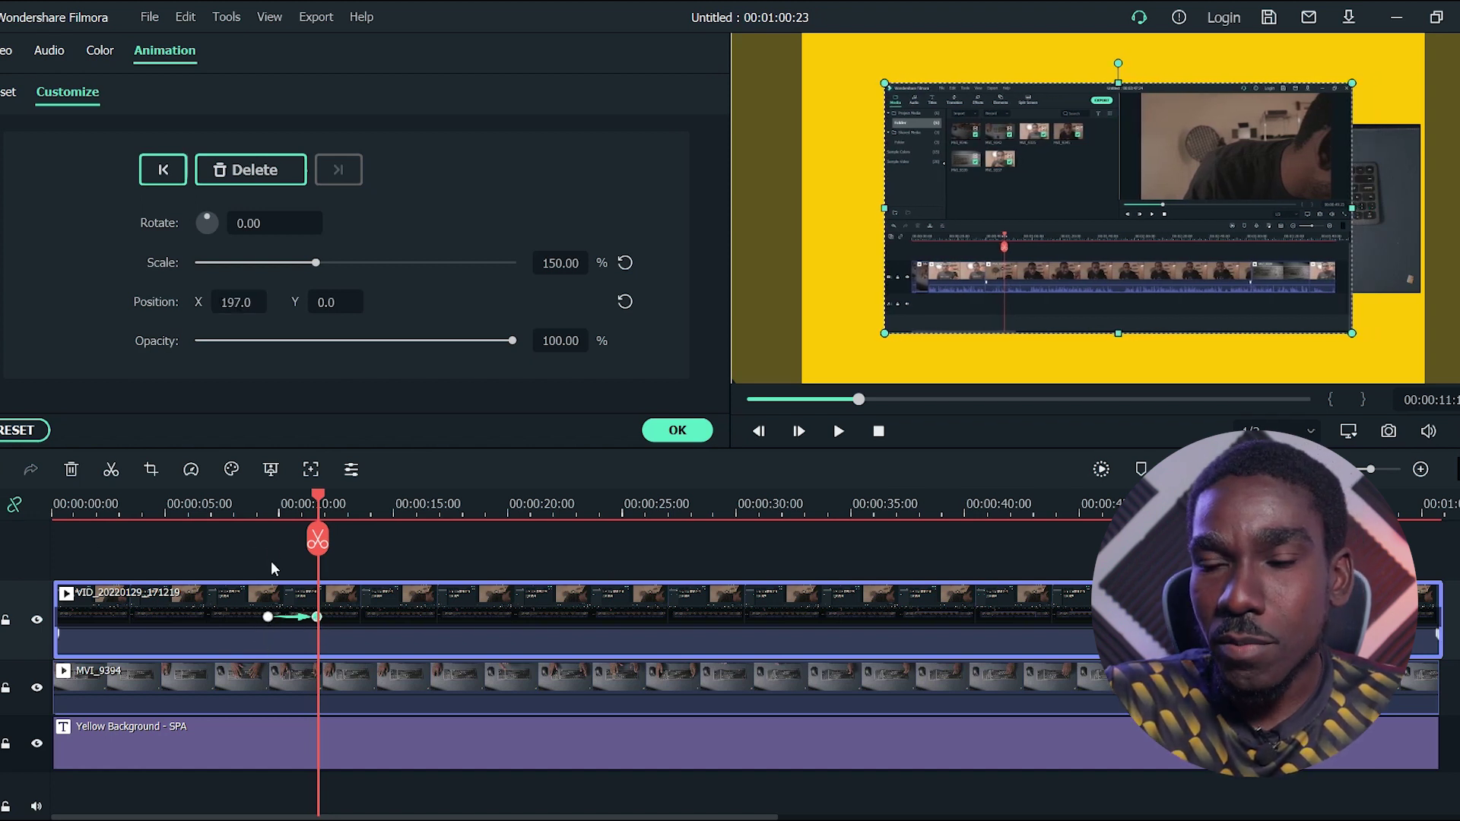
Step: Play the timeline from about 8 seconds to preview the zoom animation between the two keyframes
{"action": "left_click", "coordinate": [269, 509]}
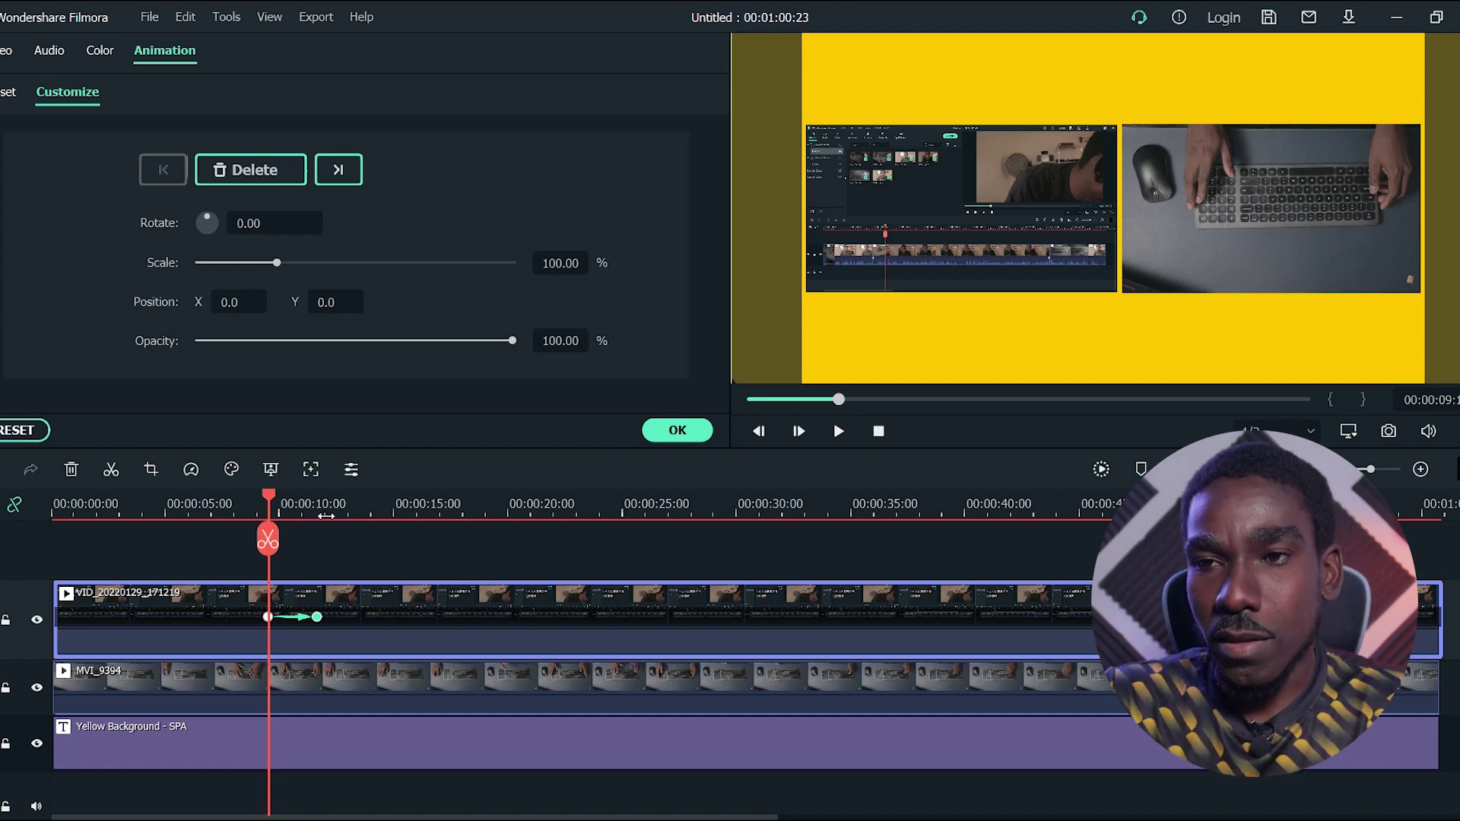
{"action": "left_click", "coordinate": [236, 506]}
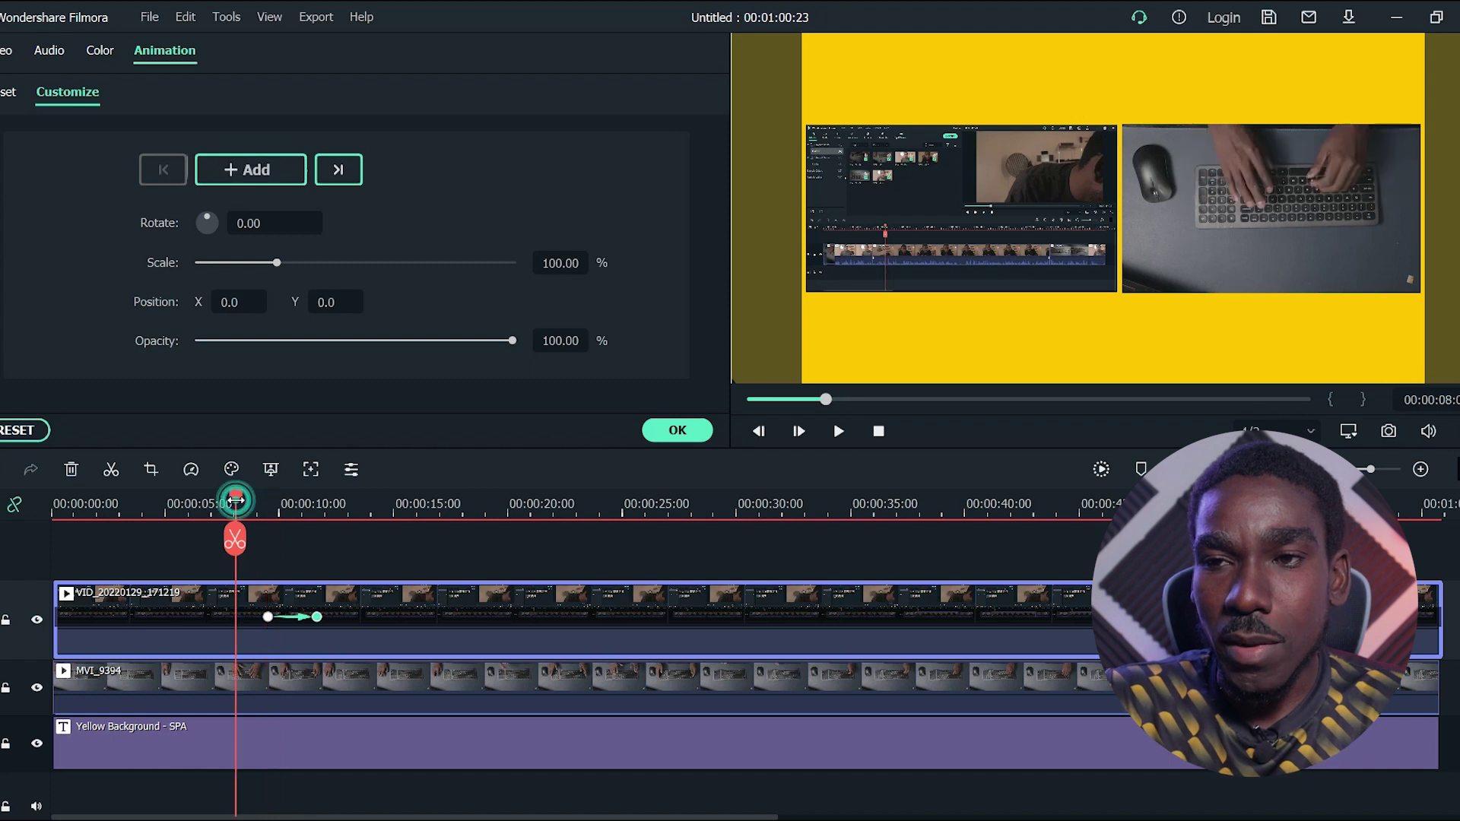
{"action": "key", "text": "space"}
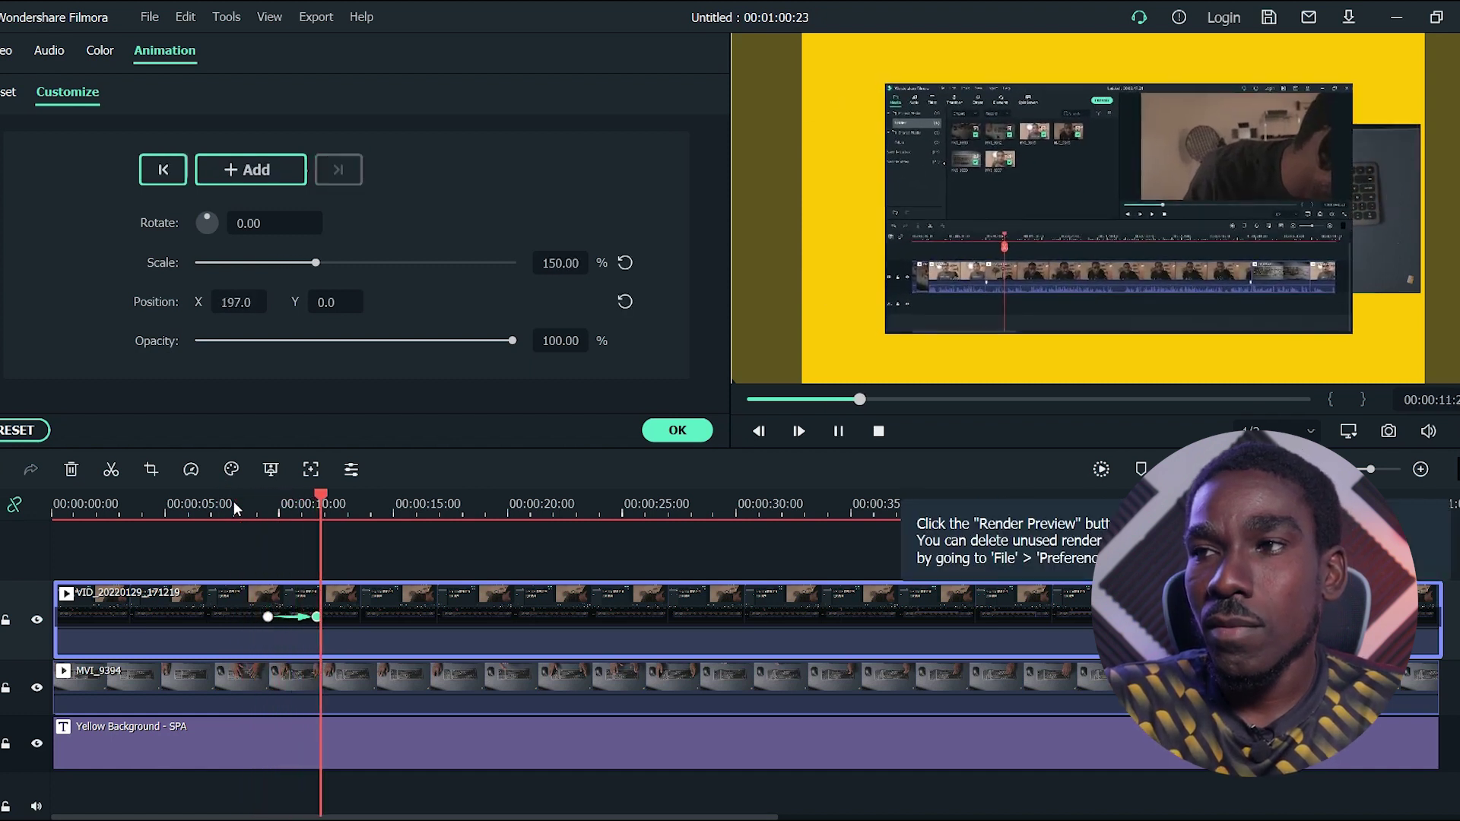
{"action": "key", "text": "space"}
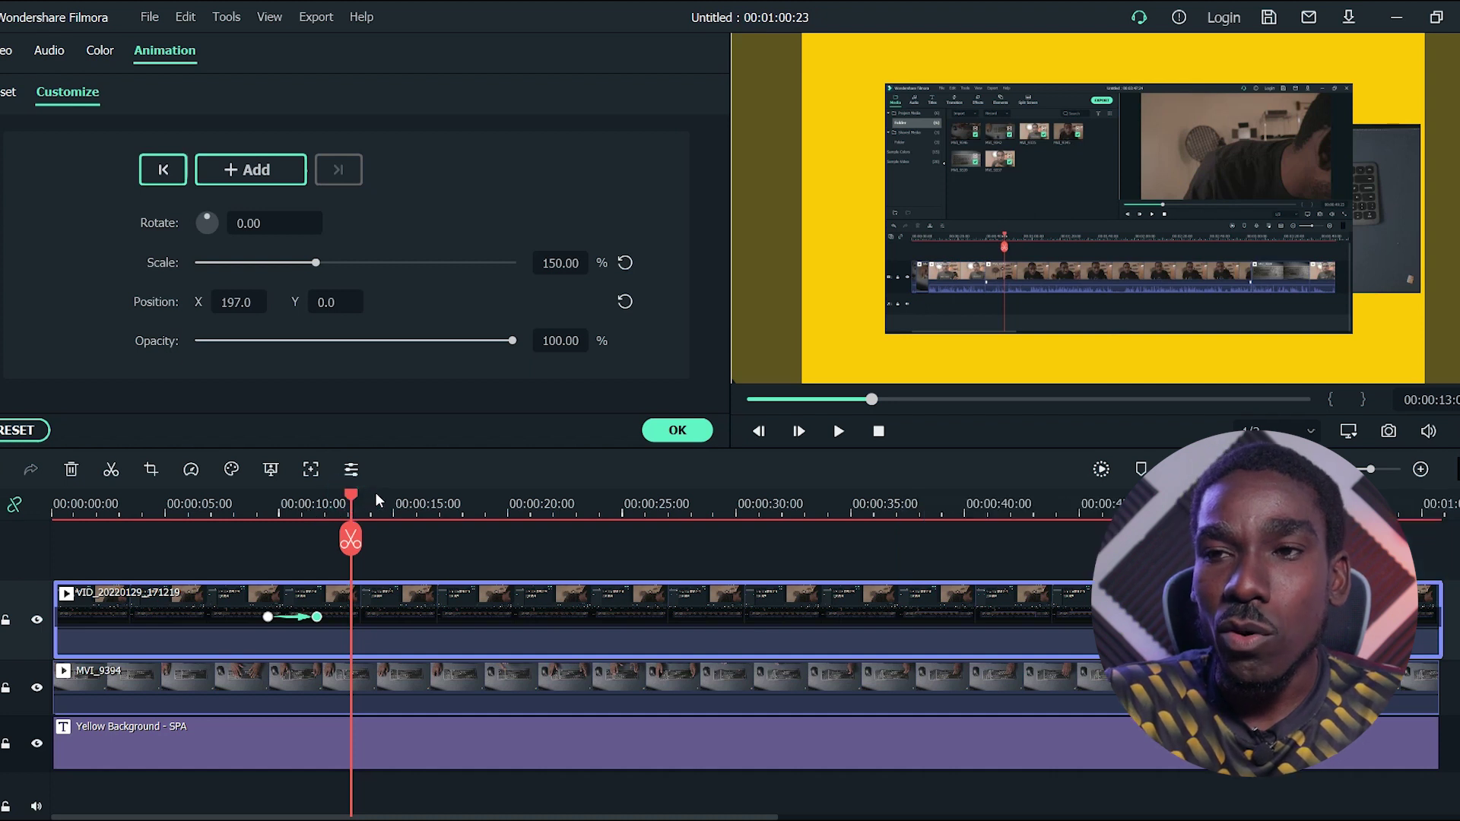
Step: Add keyframes to the clip at about 14 and 16 seconds, setting the scale to 100% at the 16-second one
{"action": "left_click_drag", "start_coordinate": [352, 491], "coordinate": [377, 490]}
{"action": "left_click", "coordinate": [259, 171]}
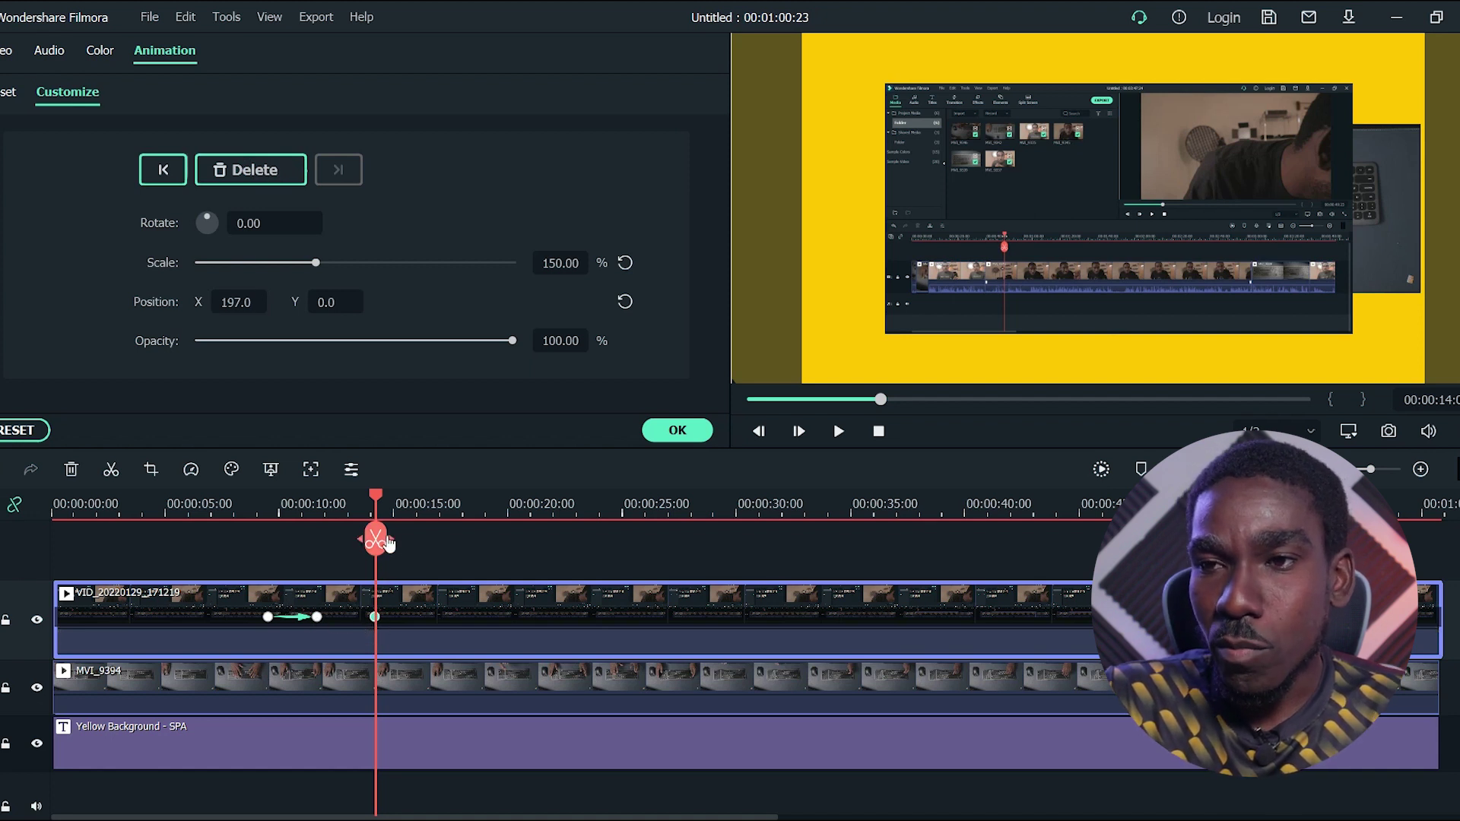
{"action": "left_click_drag", "start_coordinate": [375, 500], "coordinate": [422, 498]}
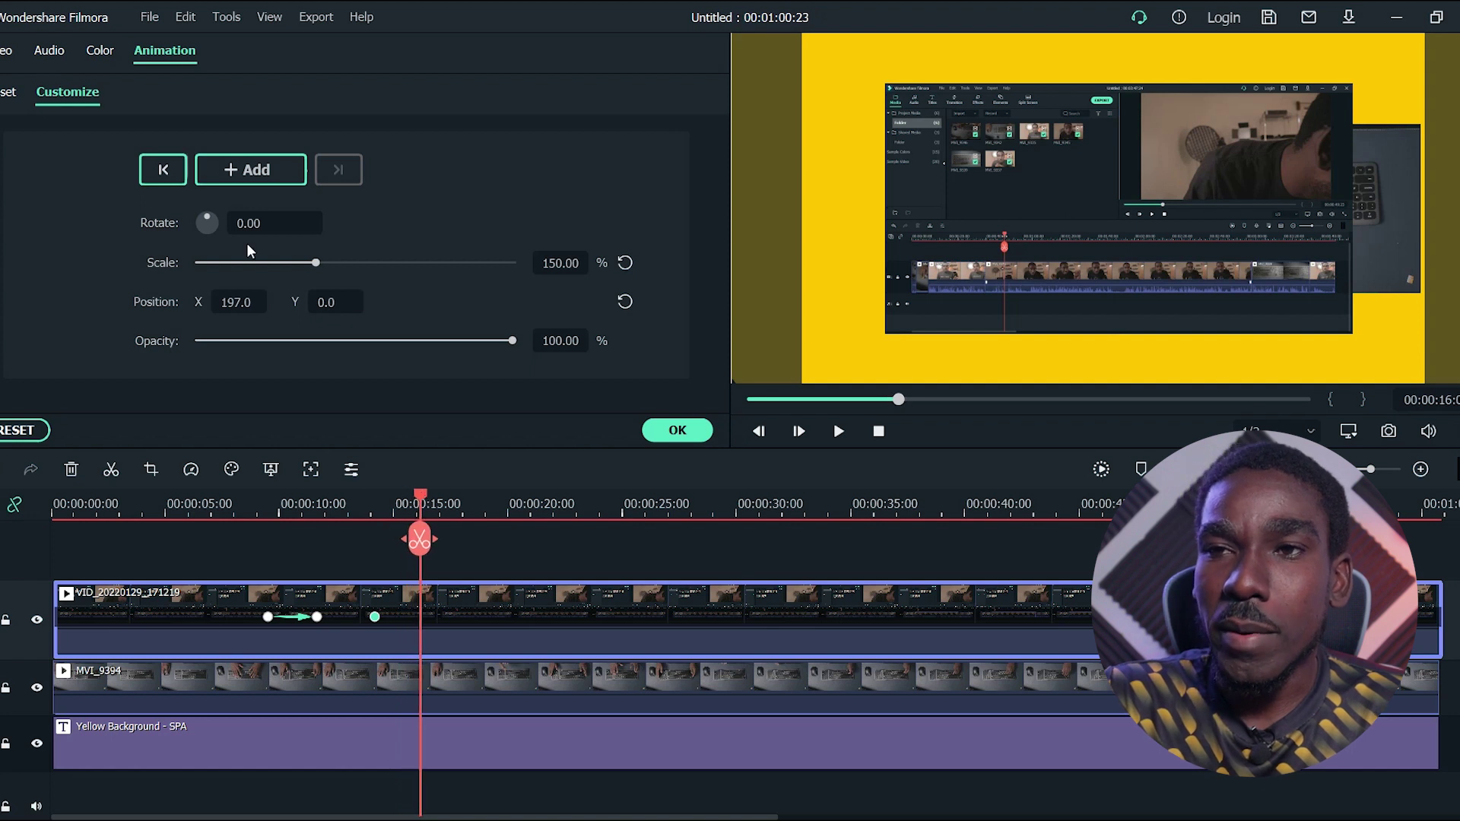
{"action": "left_click", "coordinate": [268, 169]}
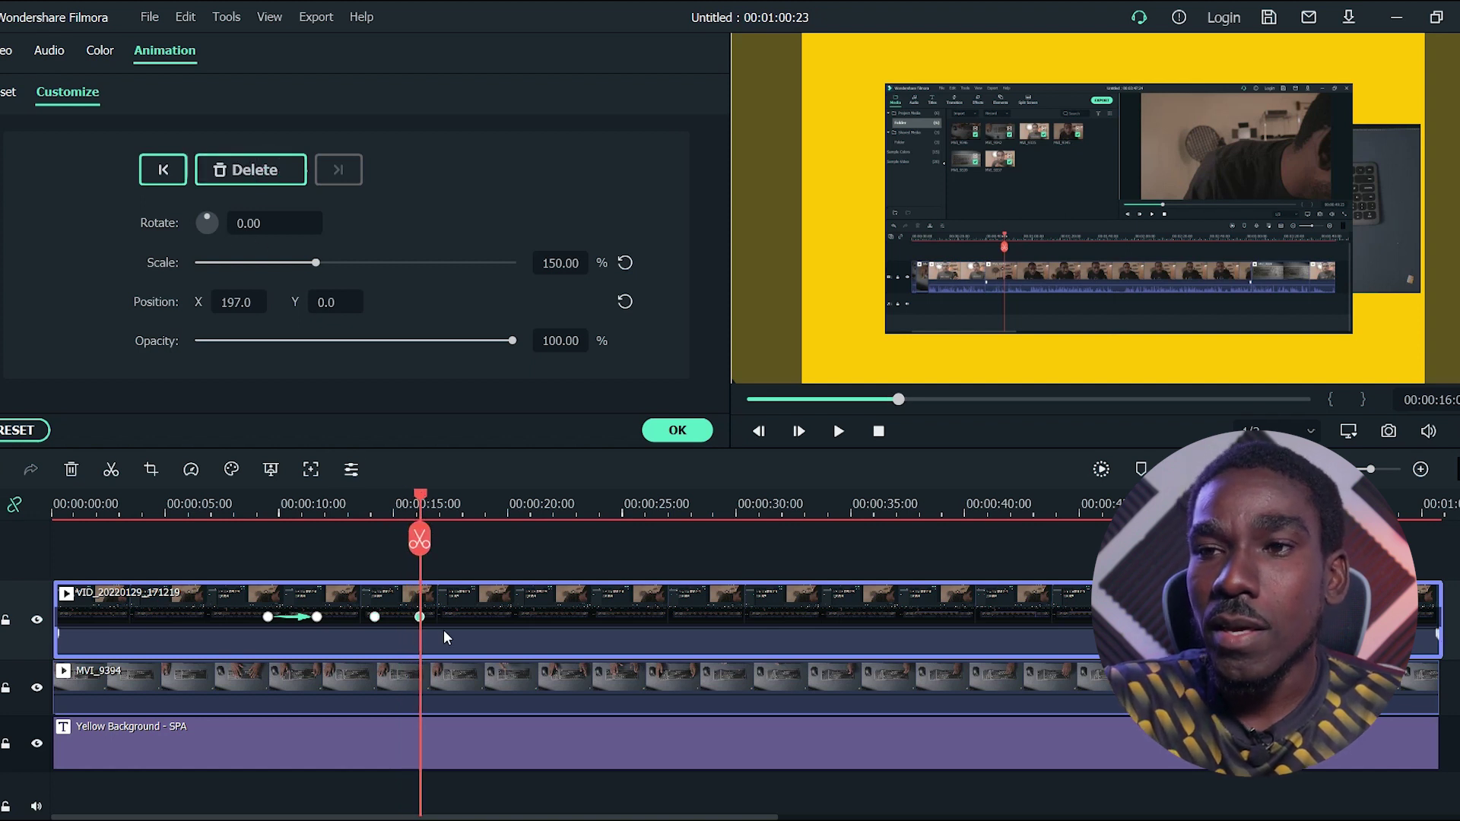
{"action": "double_click", "coordinate": [563, 264]}
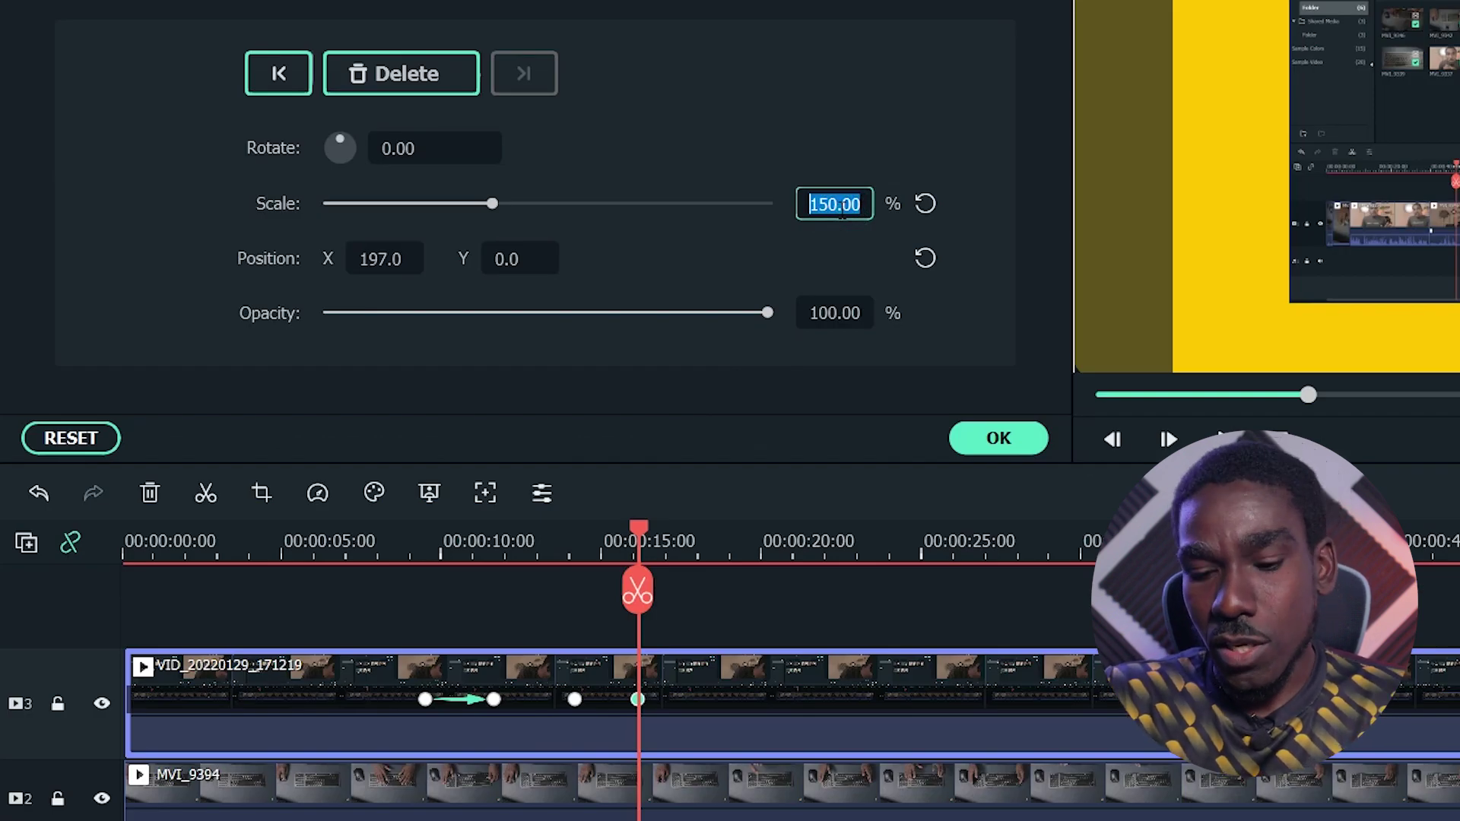
{"action": "type", "text": "1"}
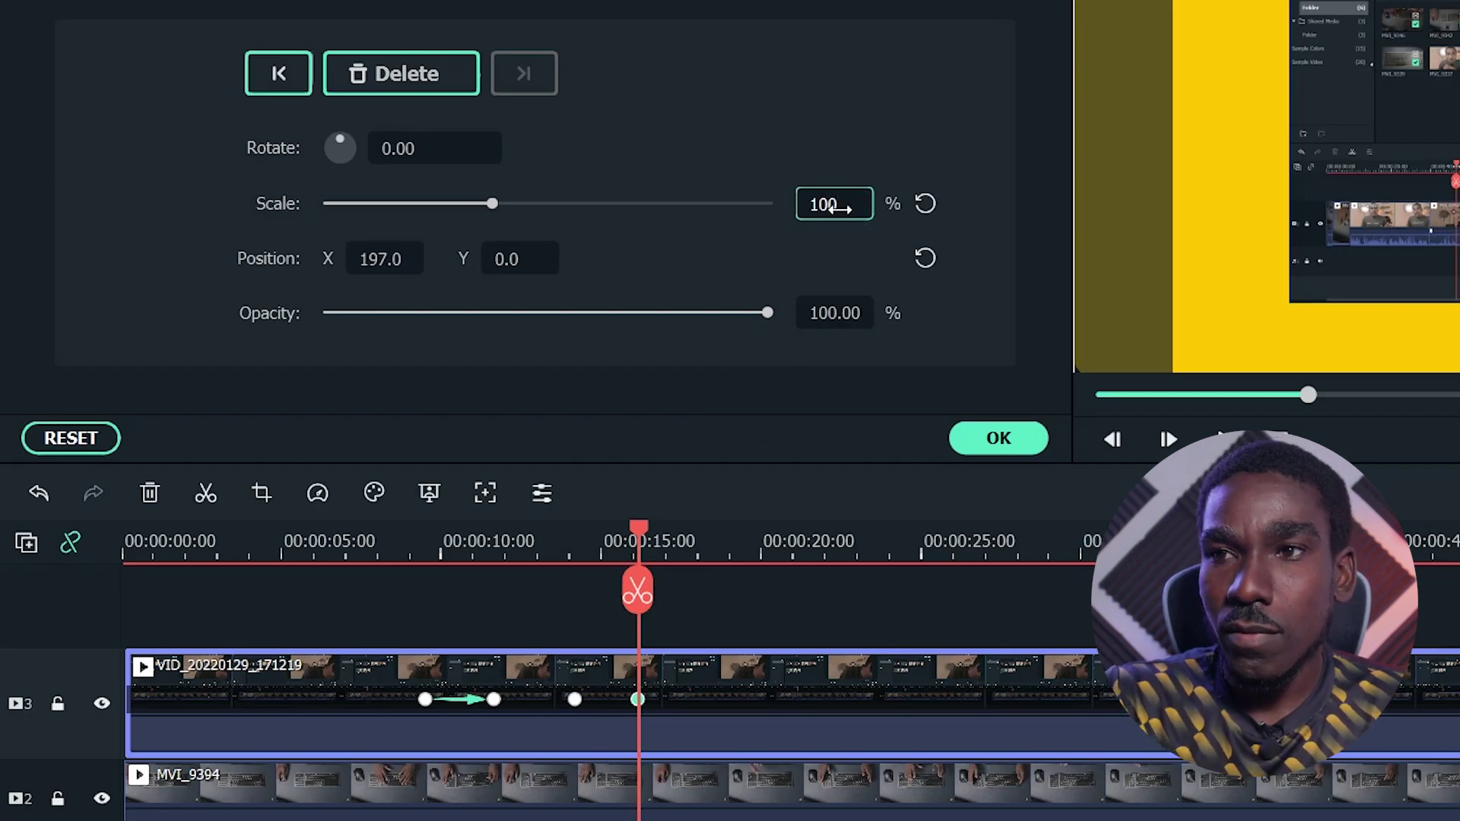
{"action": "key", "text": "Return"}
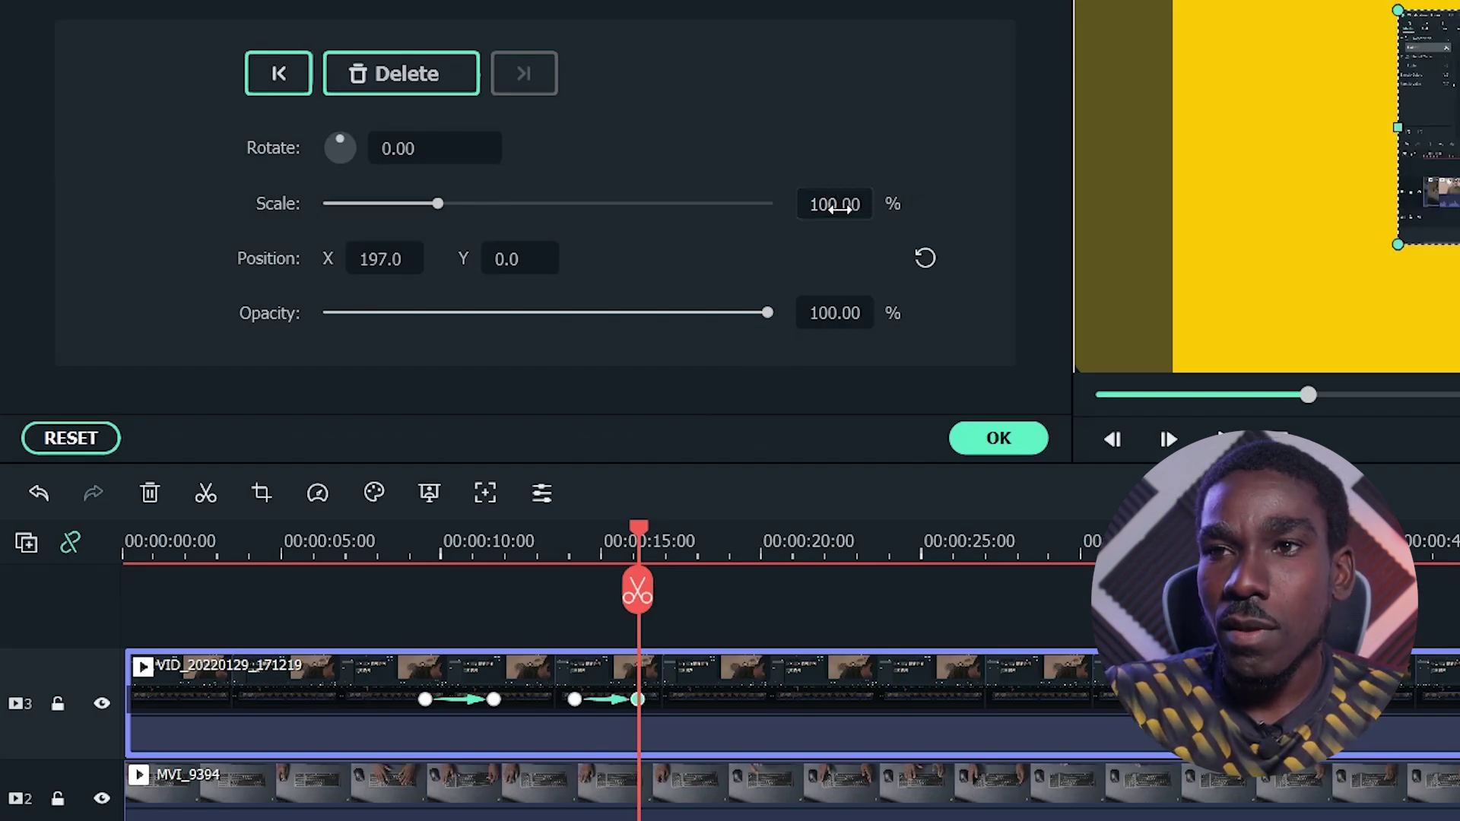
Step: Set the X position to 0 at the clip's 16-second keyframe, and play the animation from about 8 seconds
{"action": "left_click", "coordinate": [363, 258]}
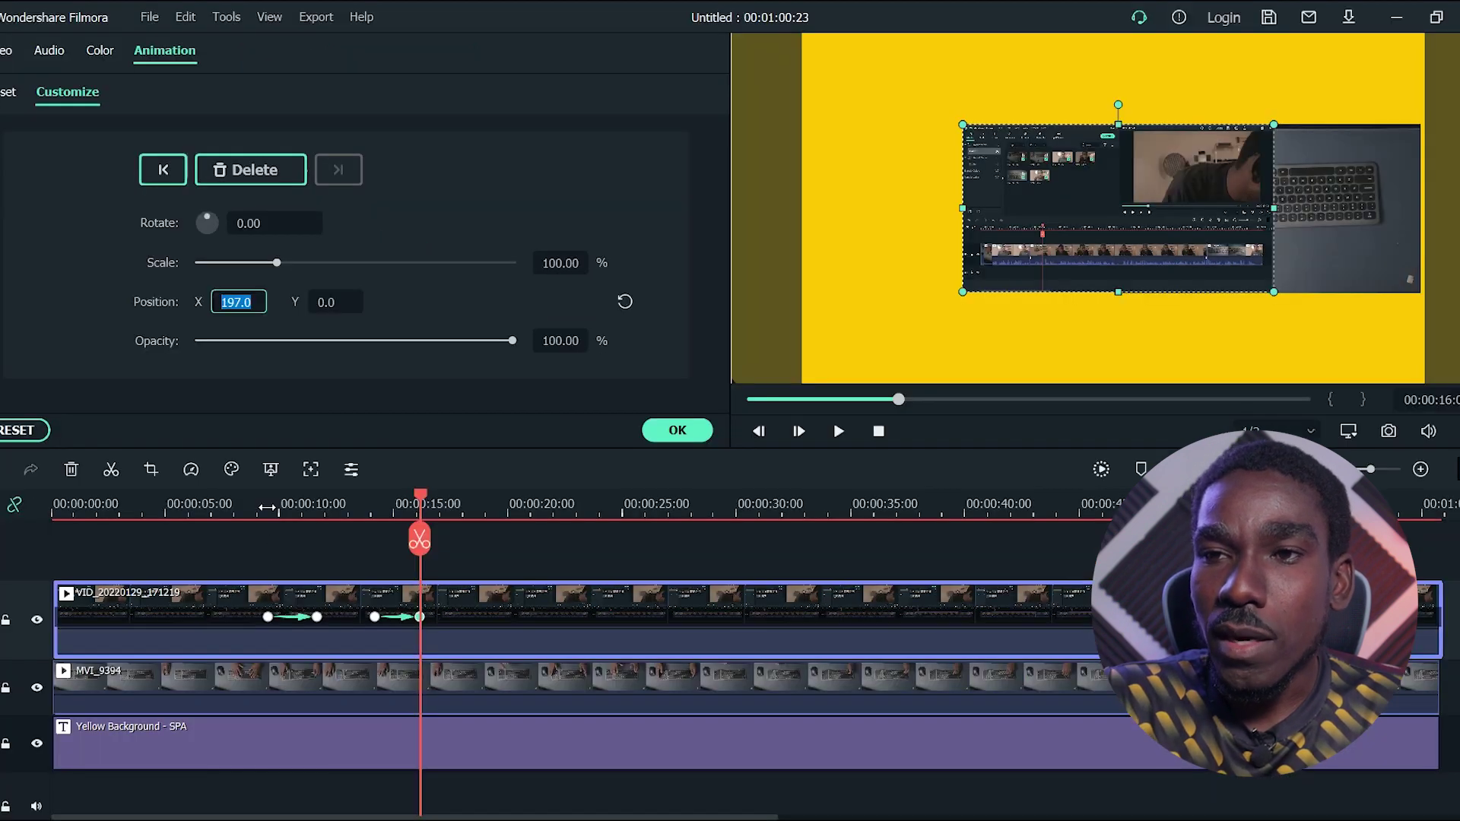
{"action": "left_click", "coordinate": [266, 507]}
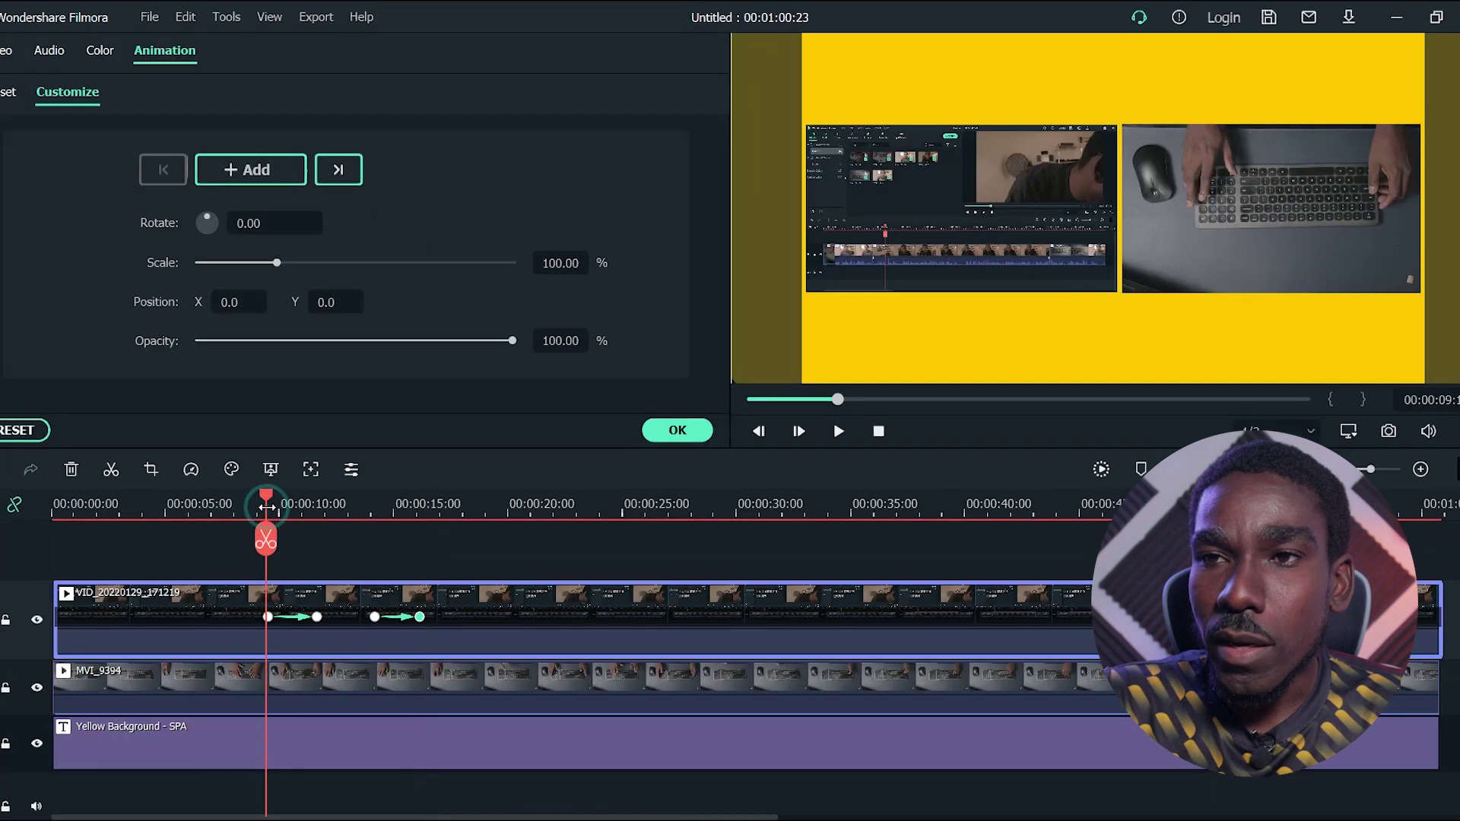
{"action": "left_click", "coordinate": [422, 512]}
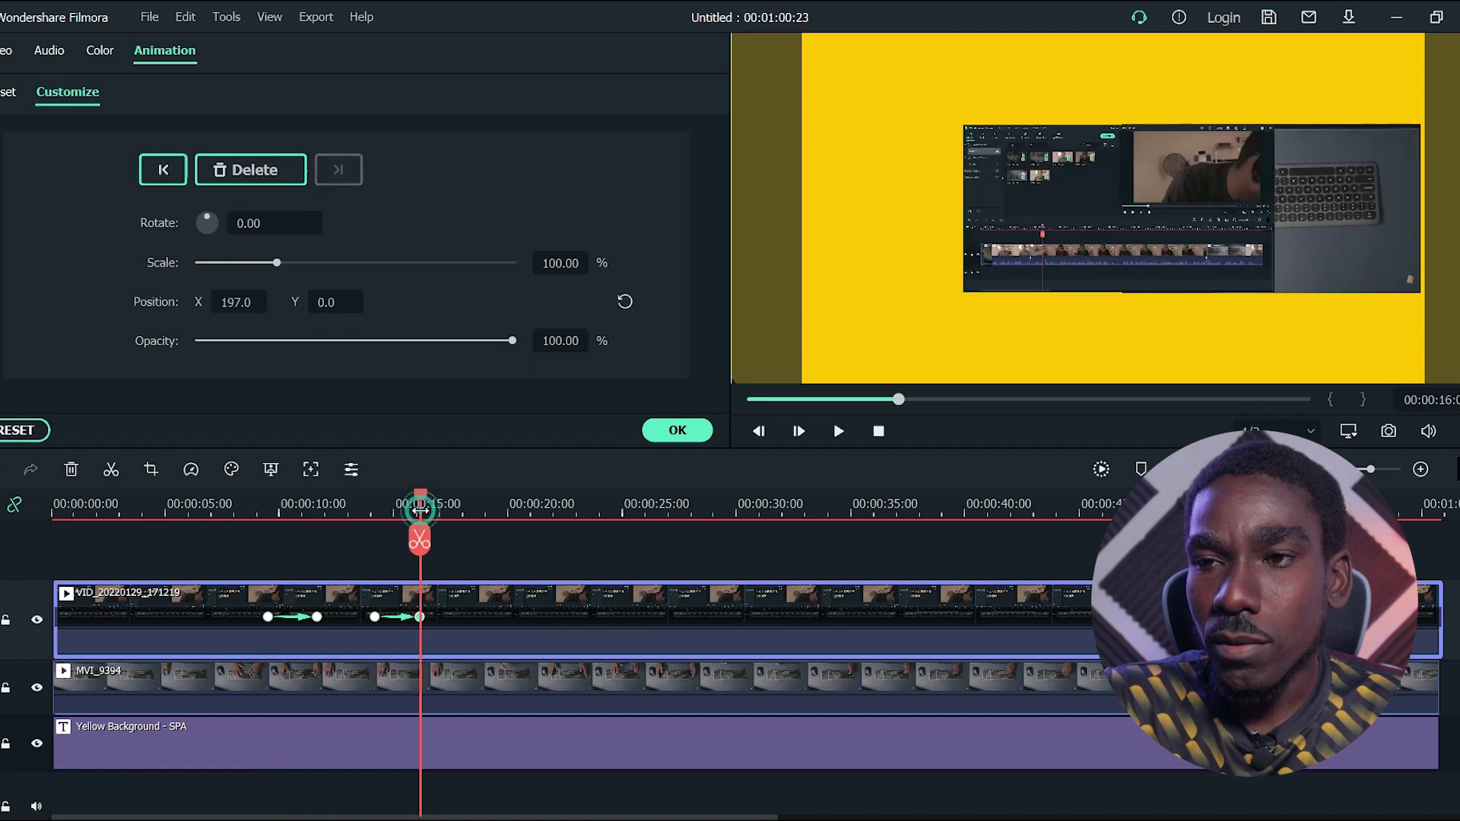
{"action": "left_click", "coordinate": [232, 302]}
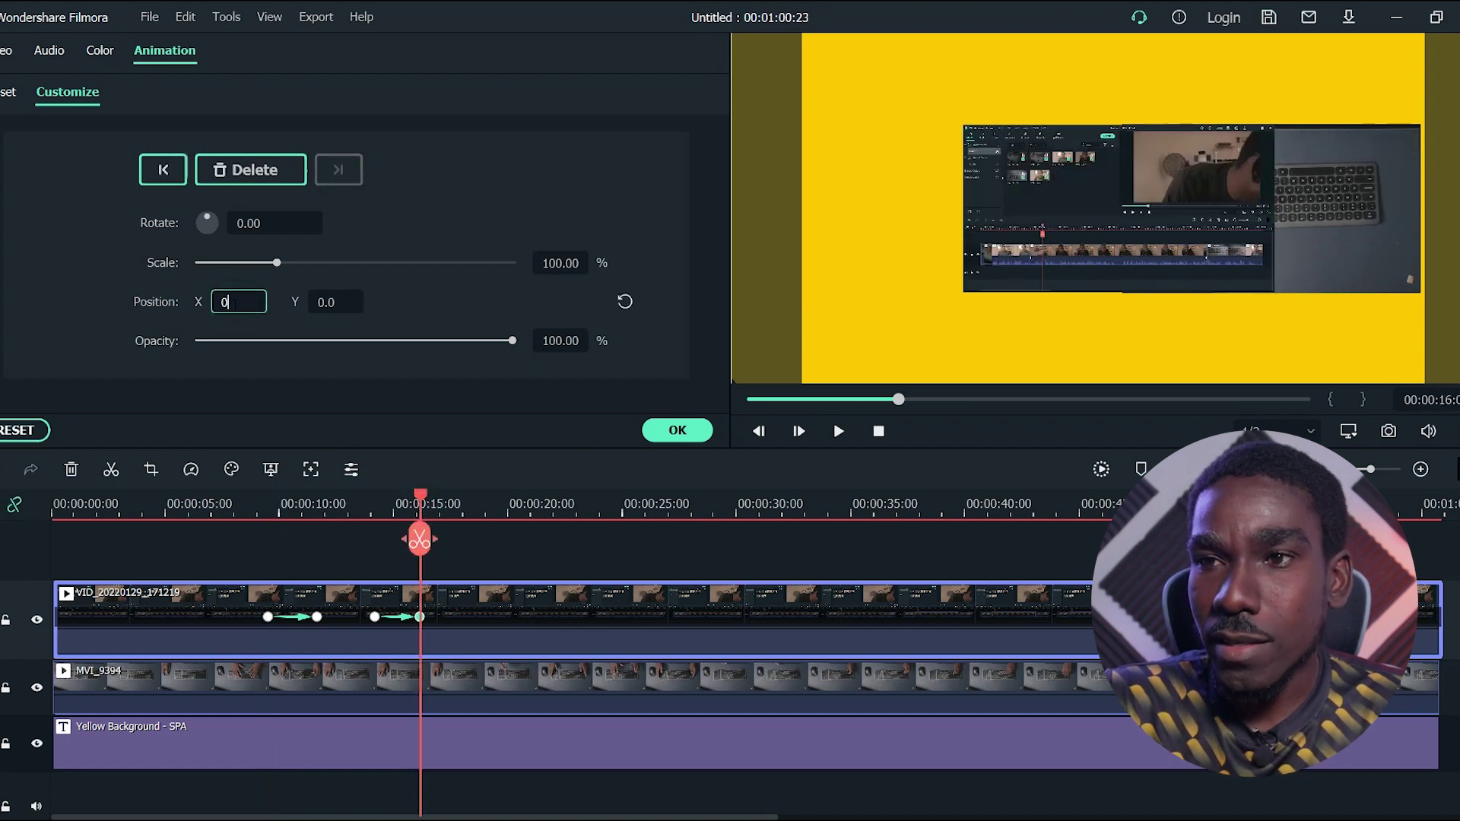
{"action": "left_click", "coordinate": [432, 307]}
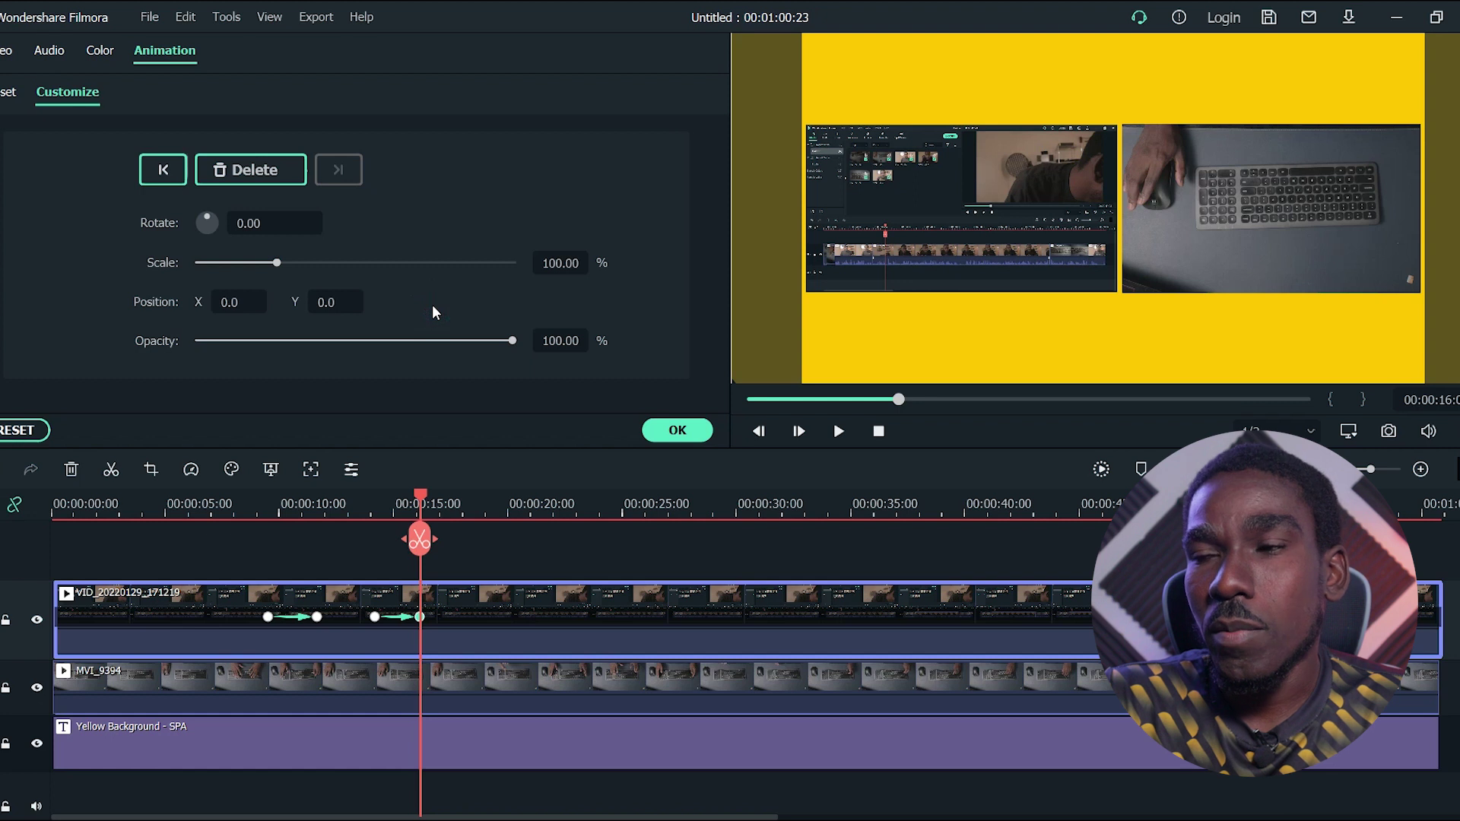
{"action": "left_click", "coordinate": [241, 508]}
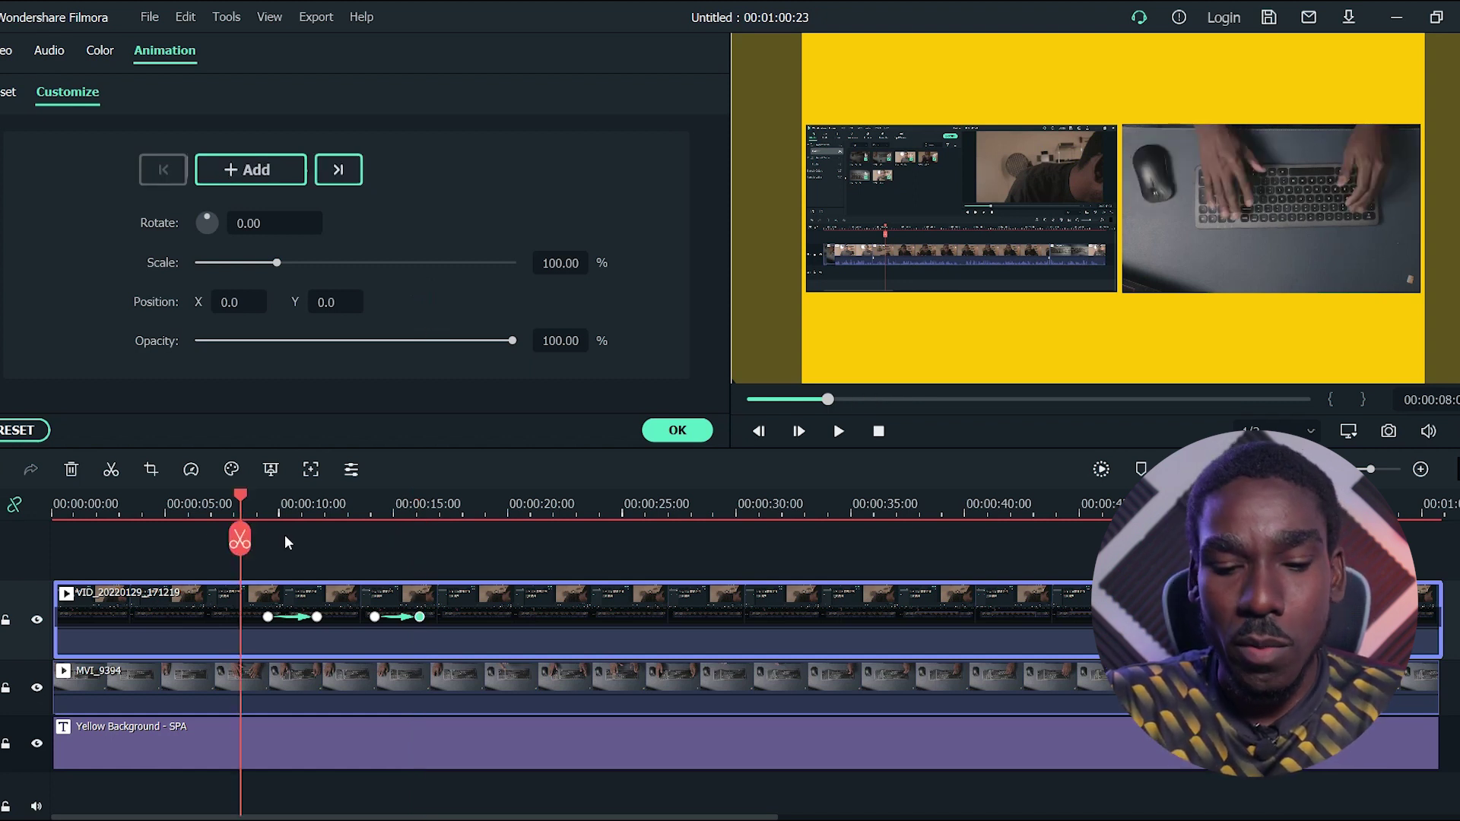
{"action": "key", "text": "space"}
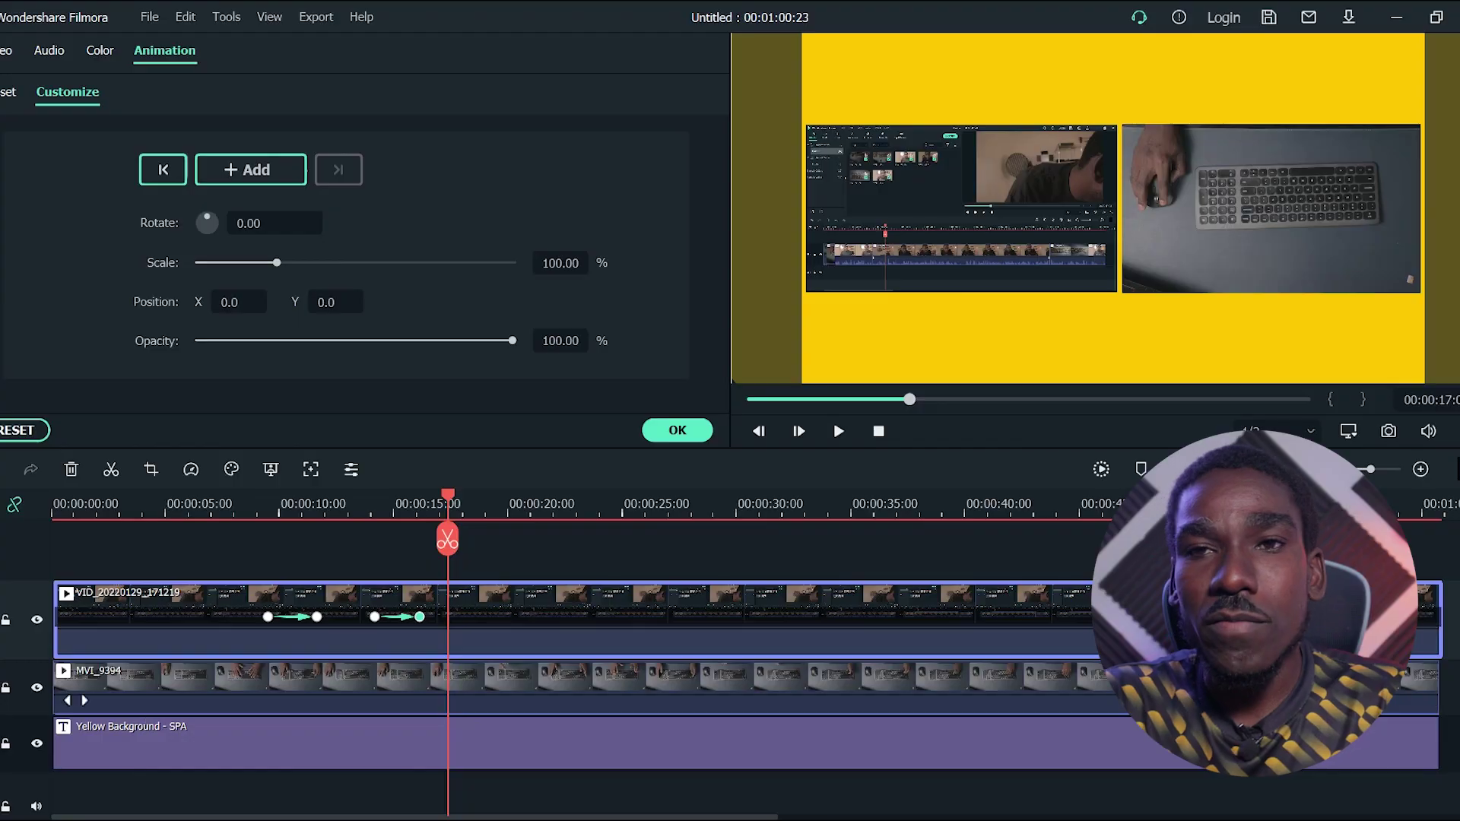
Step: Add an animation keyframe to the MVI_9394 clip at about 18 seconds
{"action": "left_click", "coordinate": [440, 683]}
{"action": "left_click_drag", "start_coordinate": [448, 501], "coordinate": [480, 502]}
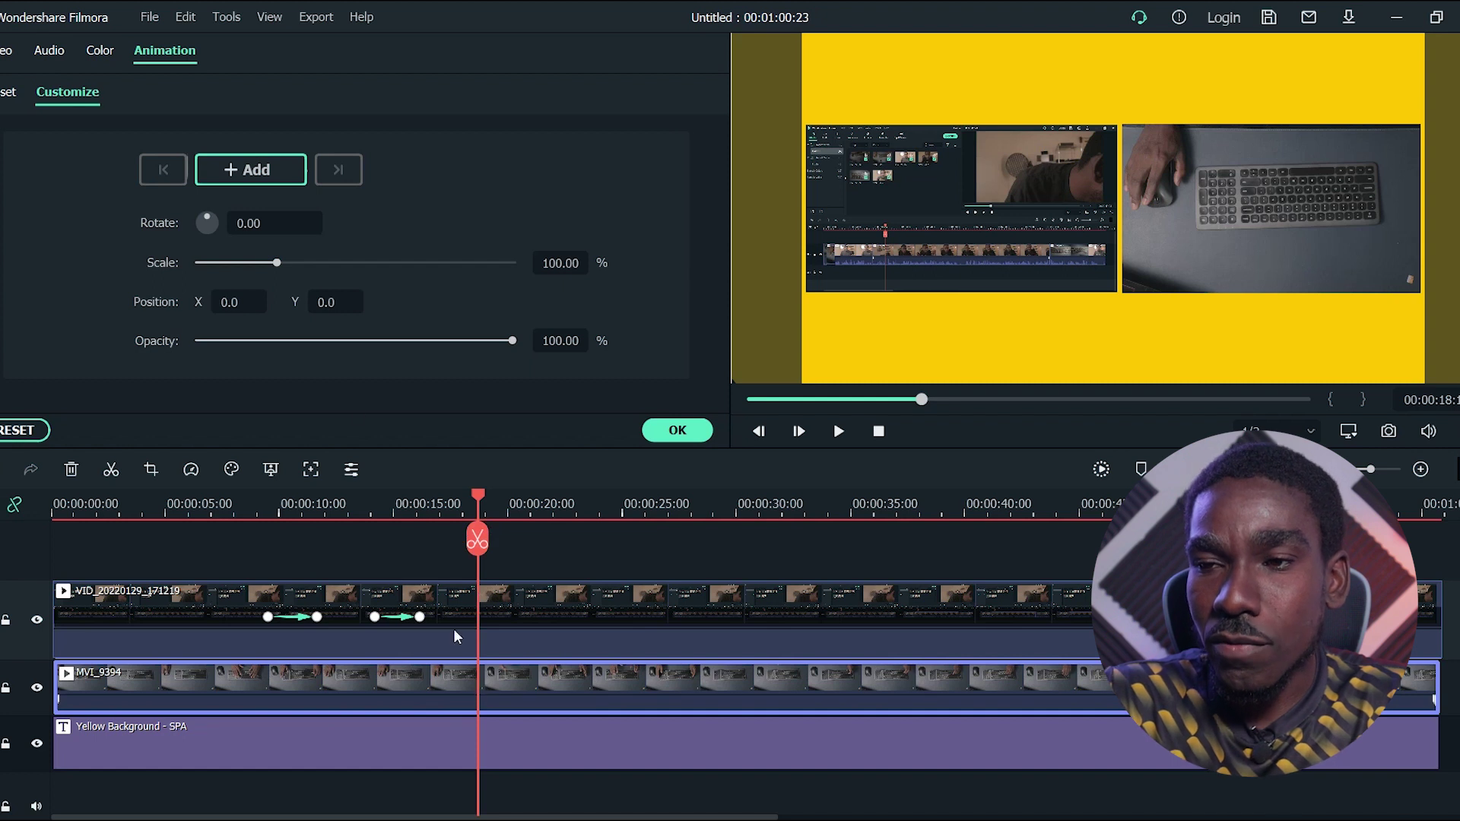
{"action": "left_click", "coordinate": [258, 174]}
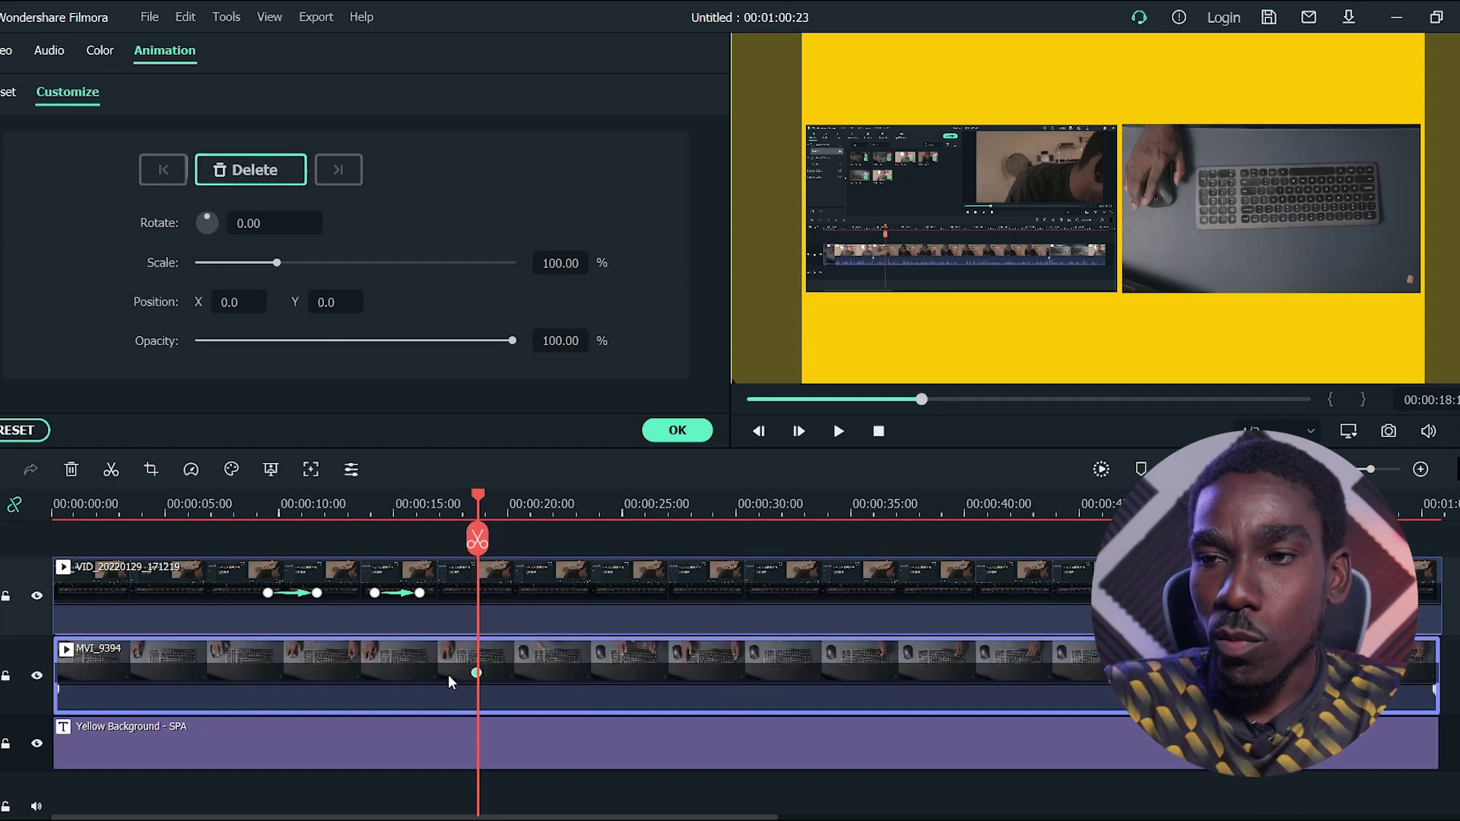
Step: Add an MVI_9394 keyframe at about 21 seconds with 150% scale and X position -187, and move the clip to the track above VID_20220129_171219
{"action": "left_click_drag", "start_coordinate": [478, 494], "coordinate": [527, 486]}
{"action": "left_click", "coordinate": [251, 169]}
{"action": "double_click", "coordinate": [553, 263]}
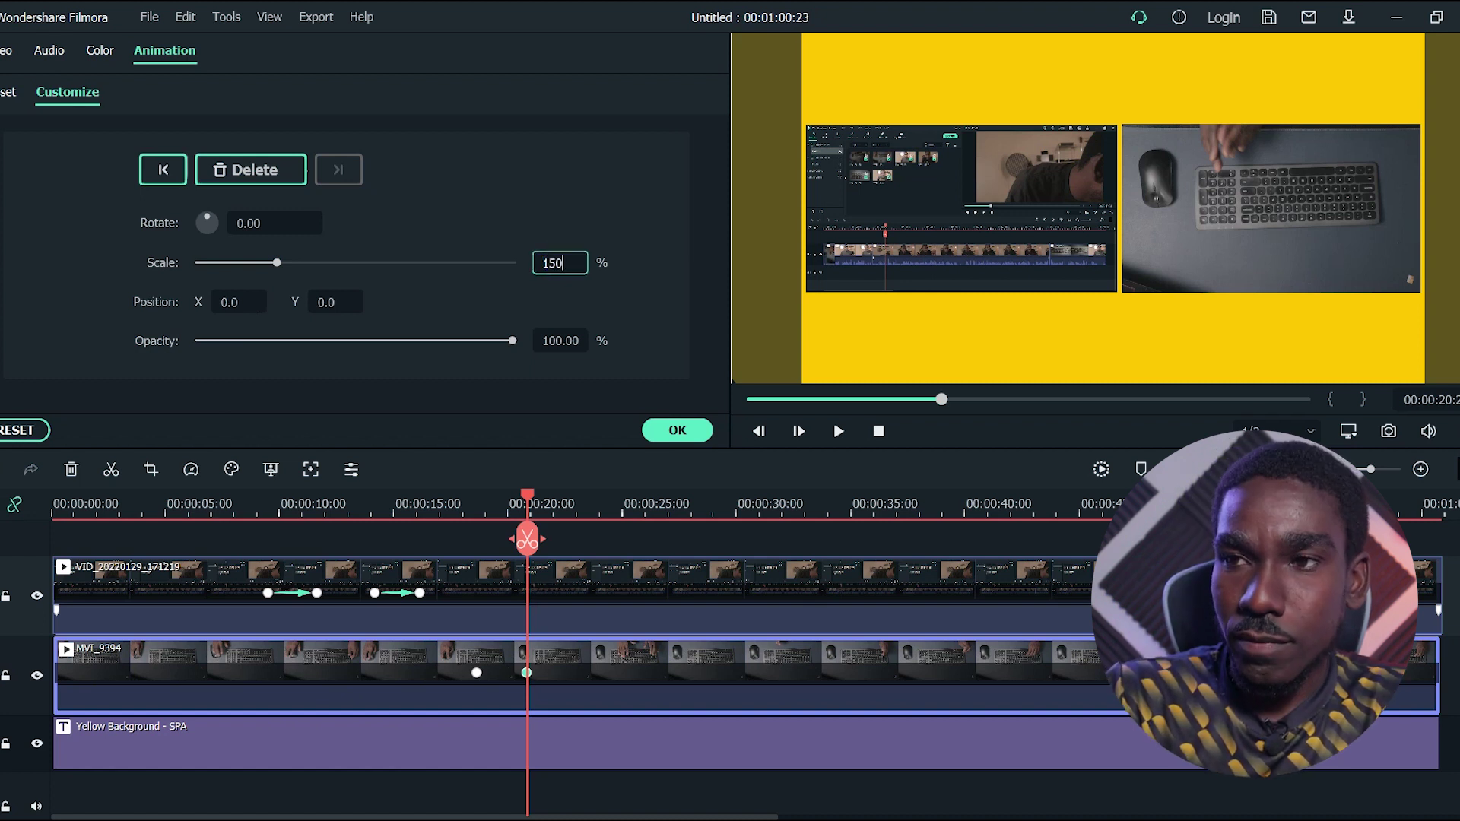
{"action": "key", "text": "Return"}
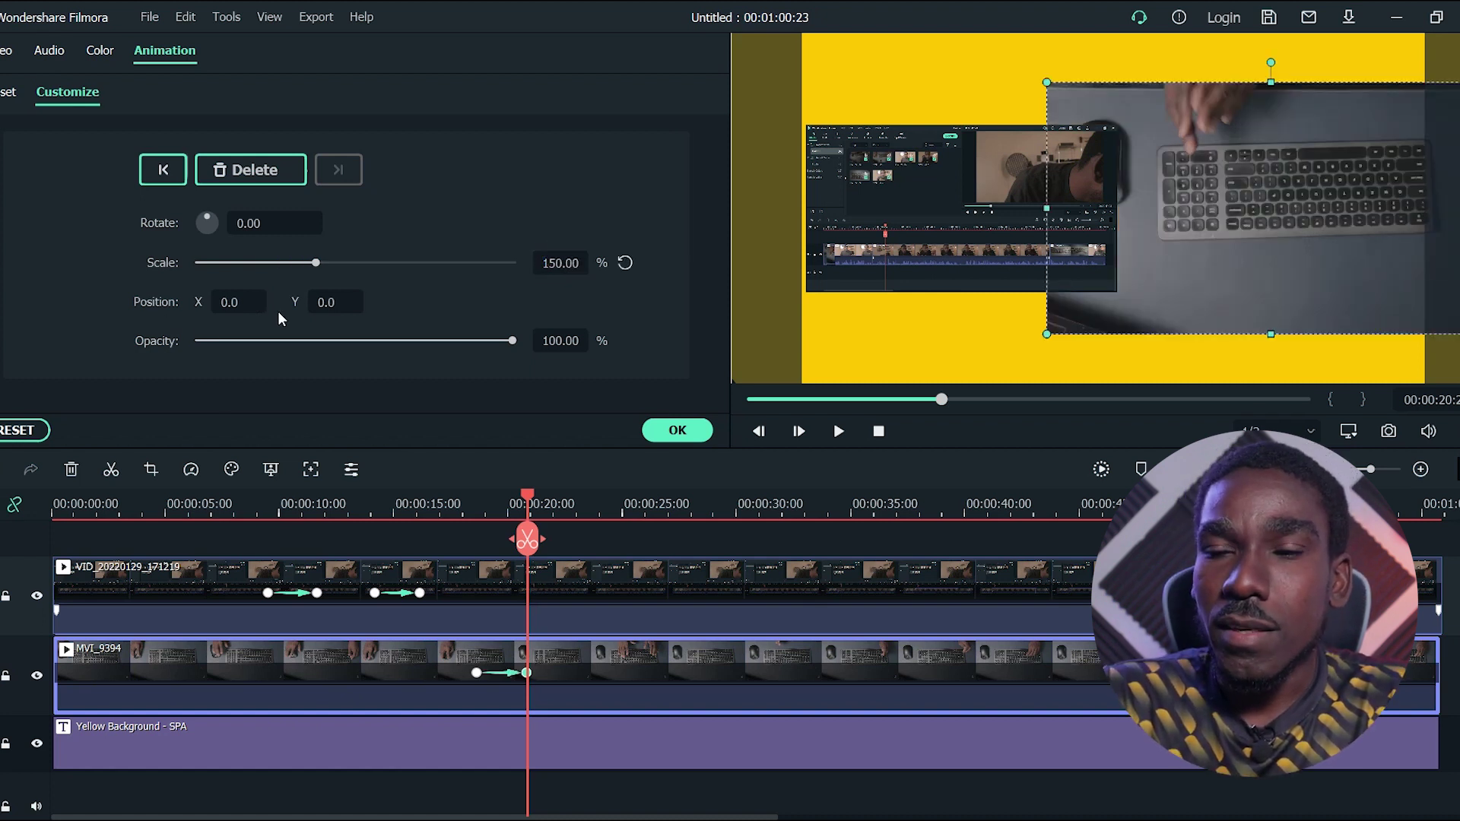
{"action": "left_click_drag", "start_coordinate": [230, 304], "coordinate": [89, 305]}
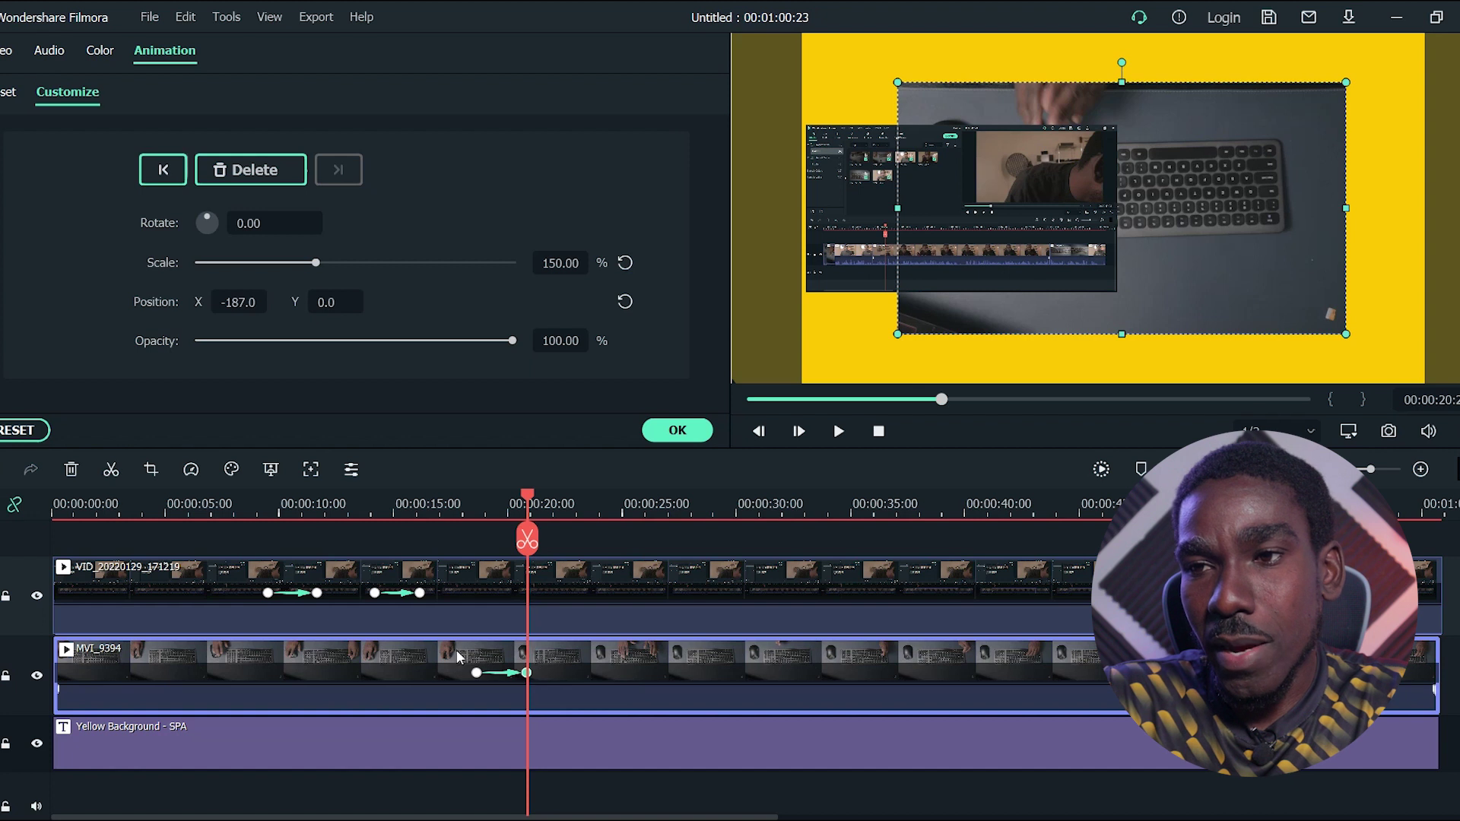
{"action": "left_click_drag", "start_coordinate": [414, 669], "coordinate": [412, 541]}
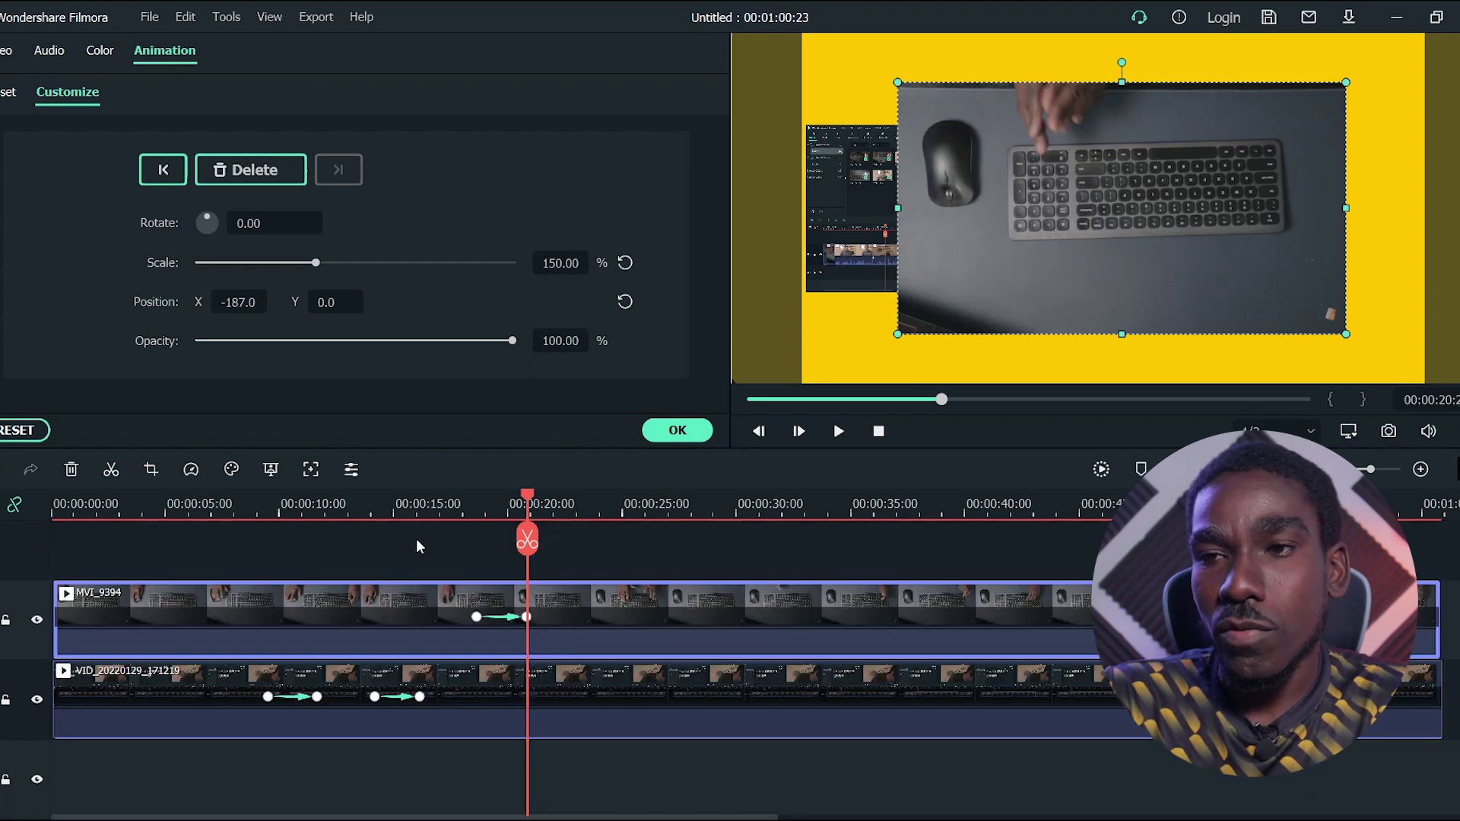
Step: Add MVI_9394 keyframes at about 23 and 25 seconds, setting 100% scale and an X position of 0 at the 25-second one
{"action": "left_click_drag", "start_coordinate": [528, 494], "coordinate": [585, 496]}
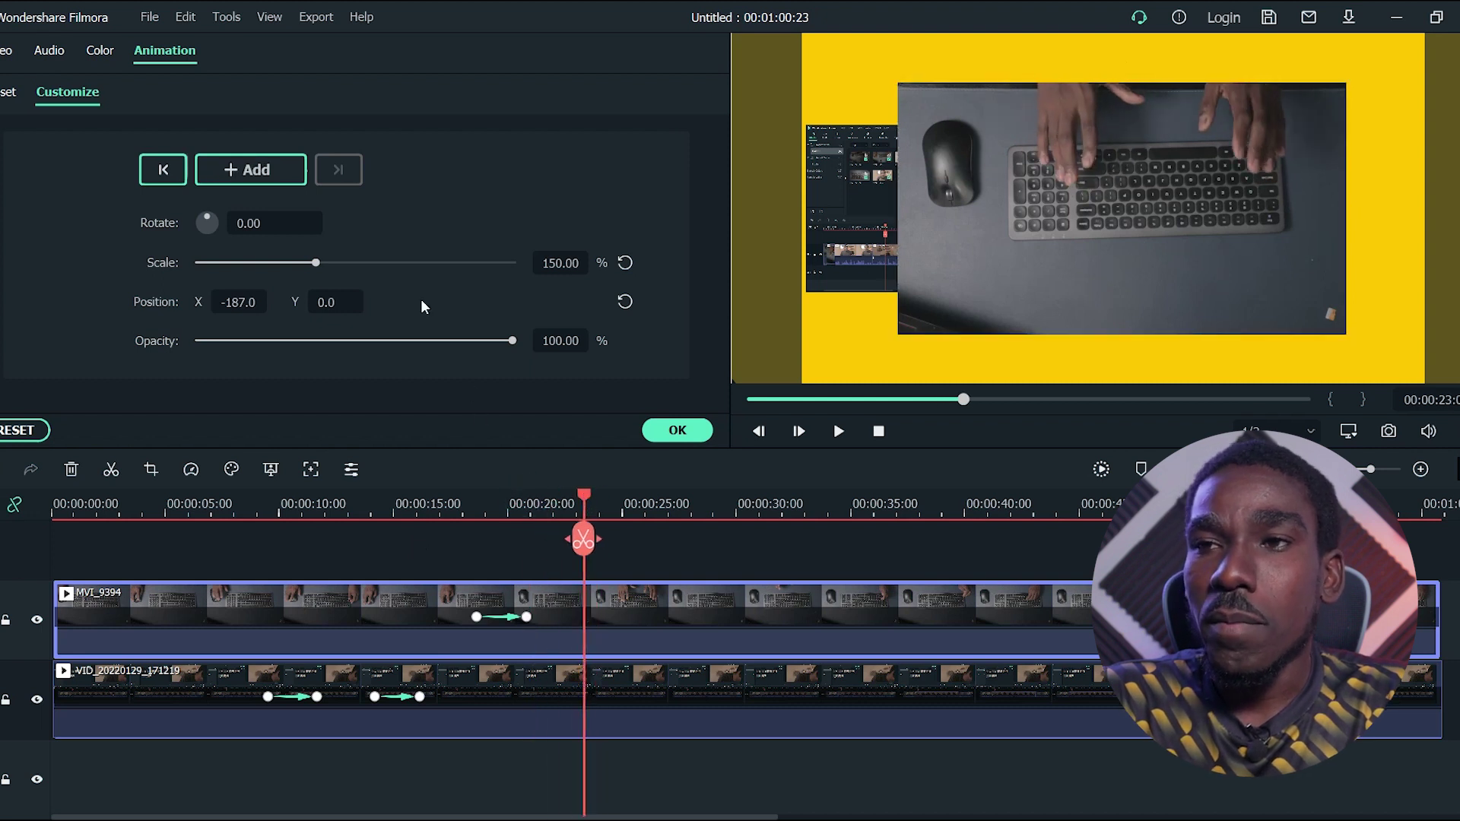
{"action": "left_click", "coordinate": [623, 504]}
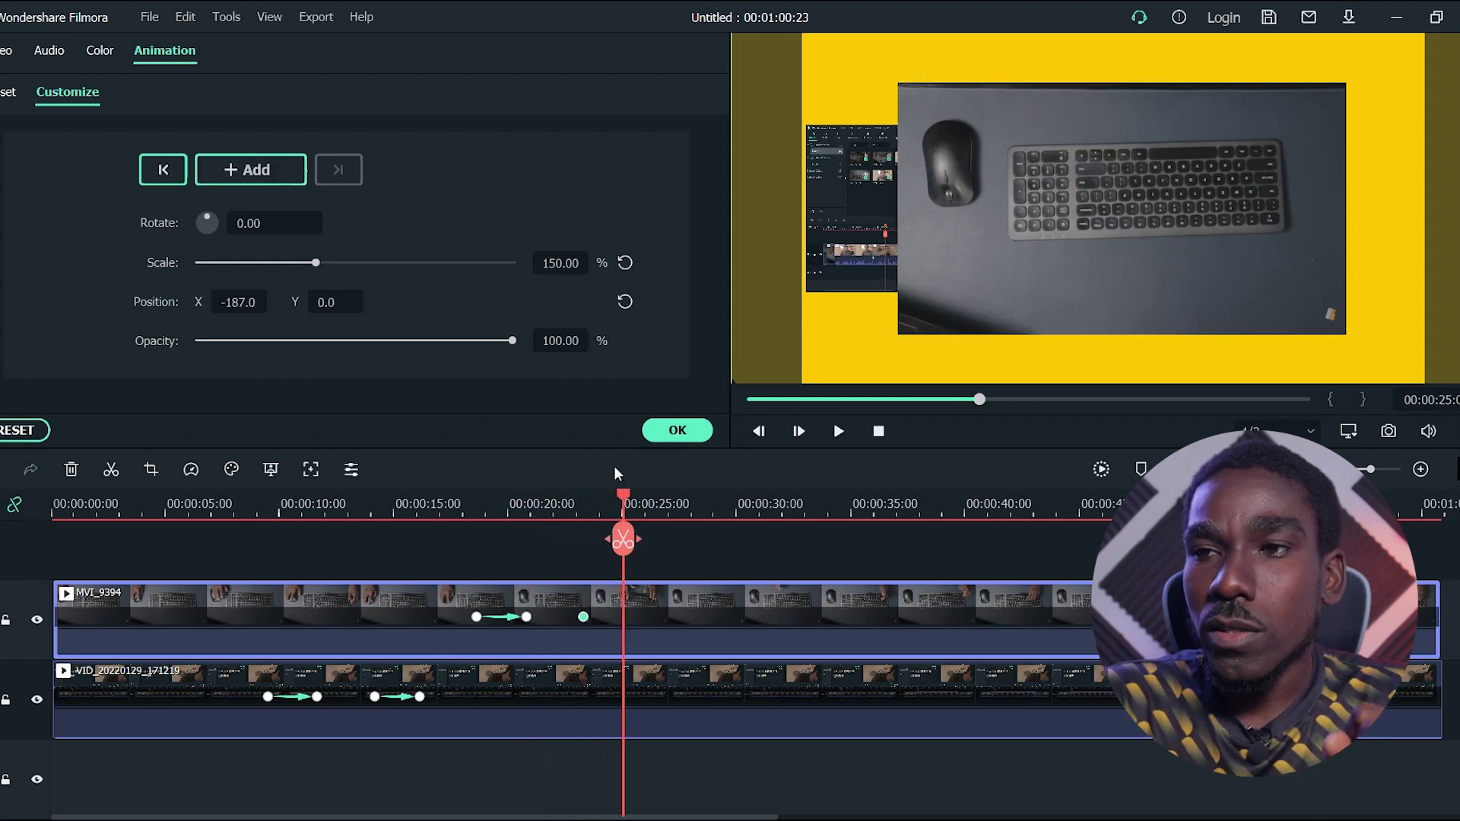
{"action": "left_click", "coordinate": [254, 169]}
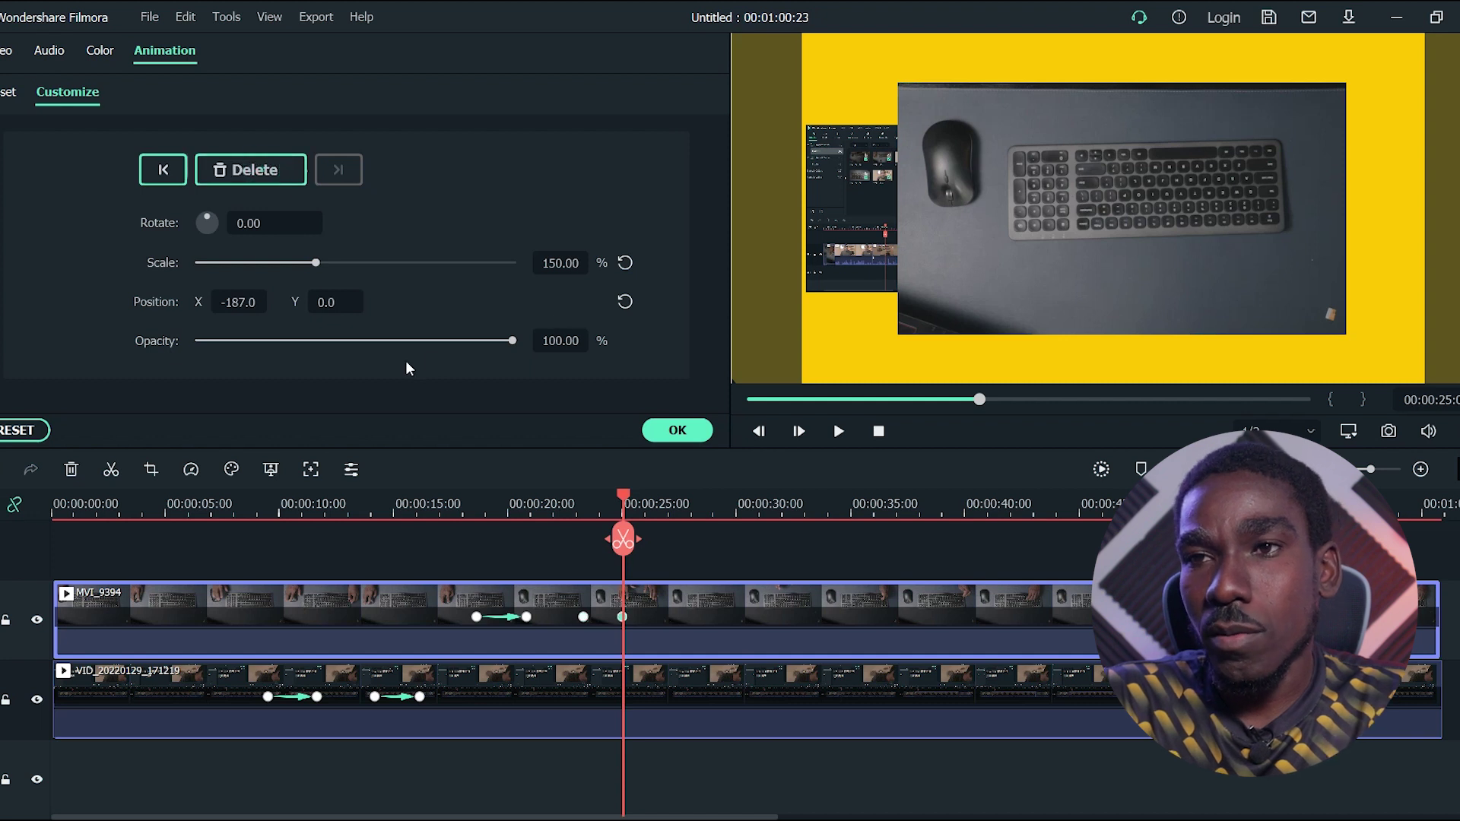
{"action": "left_click", "coordinate": [556, 266]}
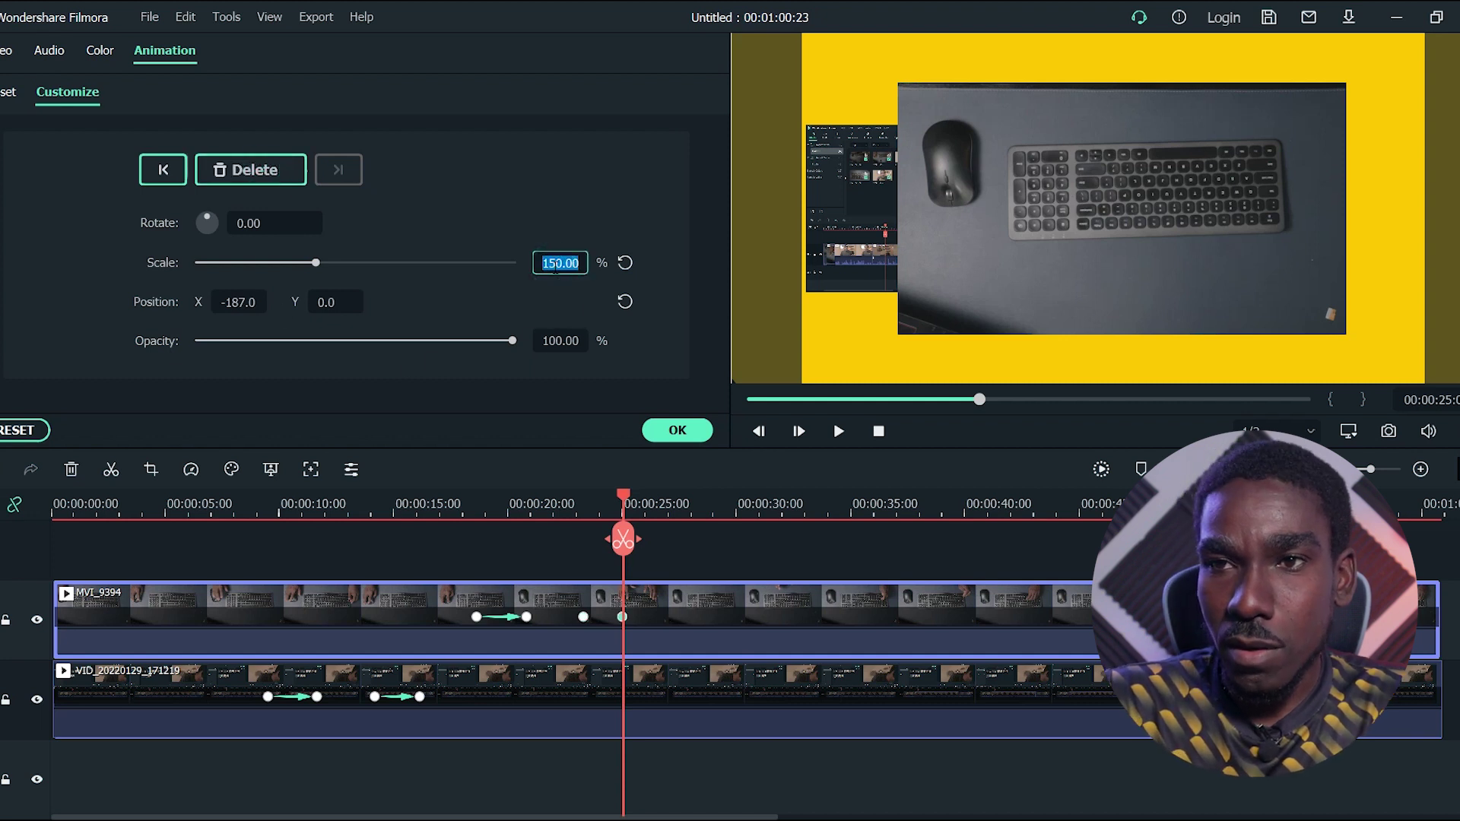
{"action": "type", "text": "10"}
{"action": "key", "text": "Return"}
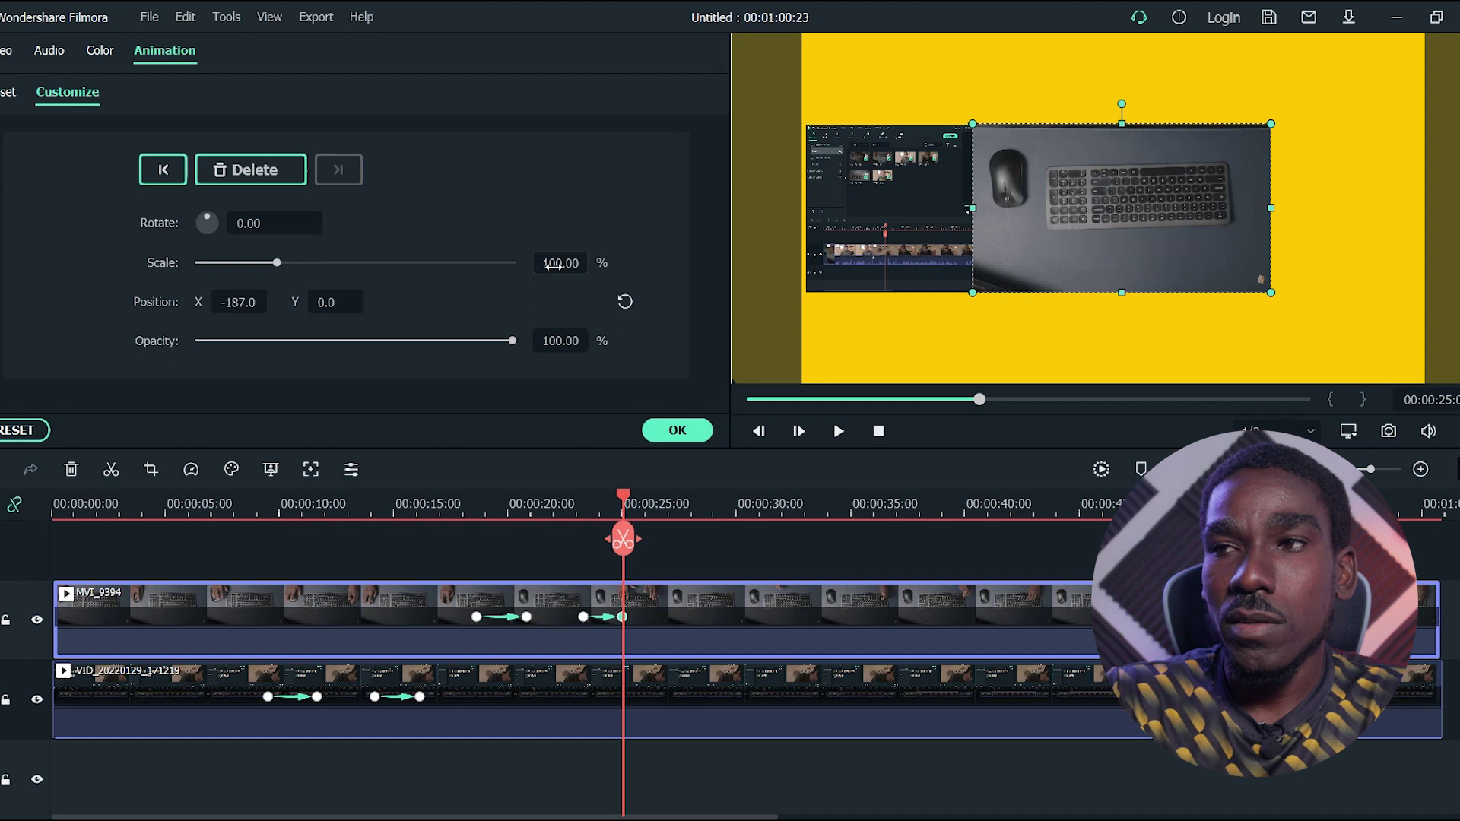
{"action": "left_click", "coordinate": [242, 304]}
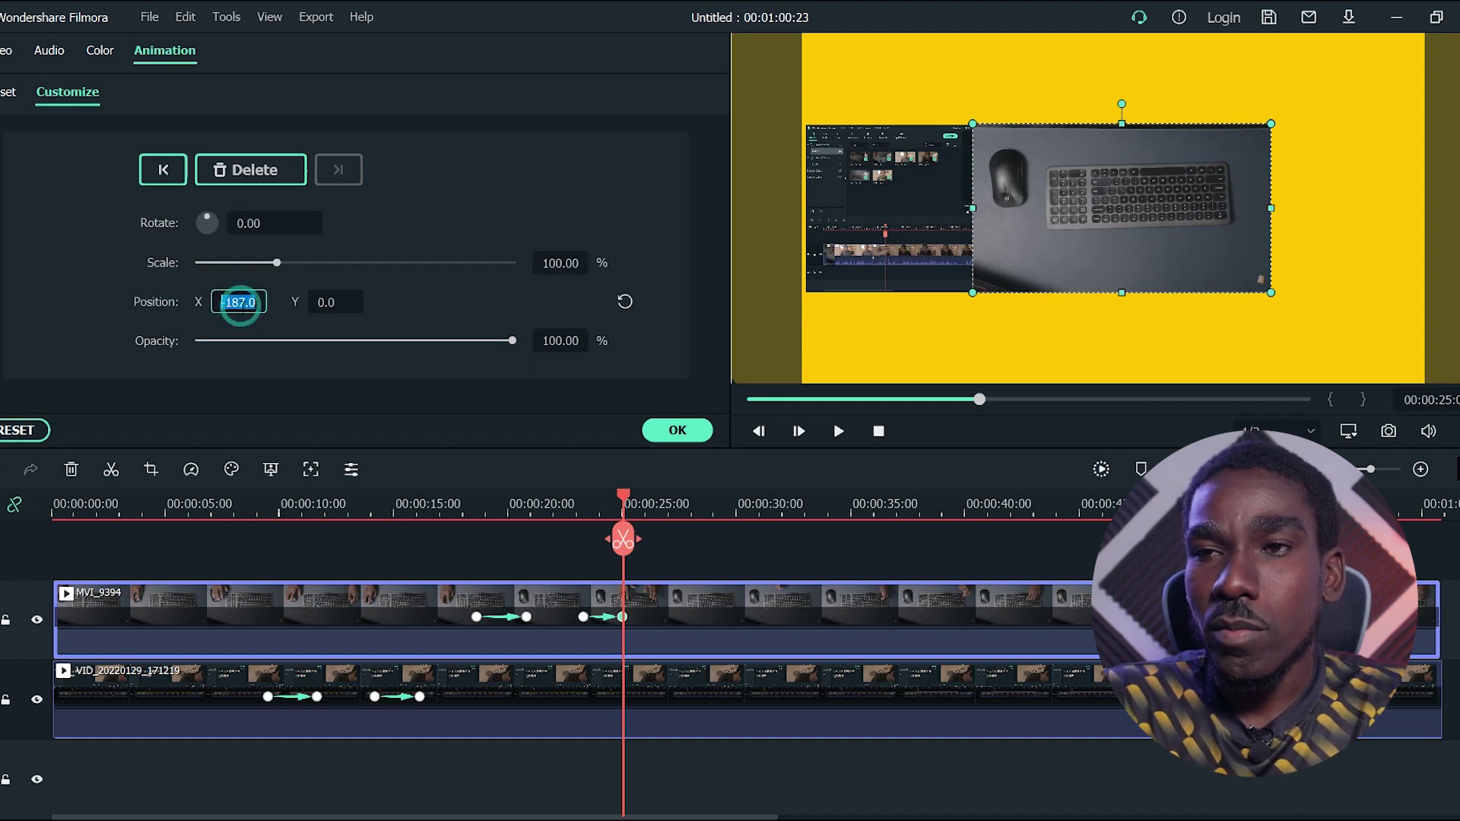
{"action": "key", "text": "Return"}
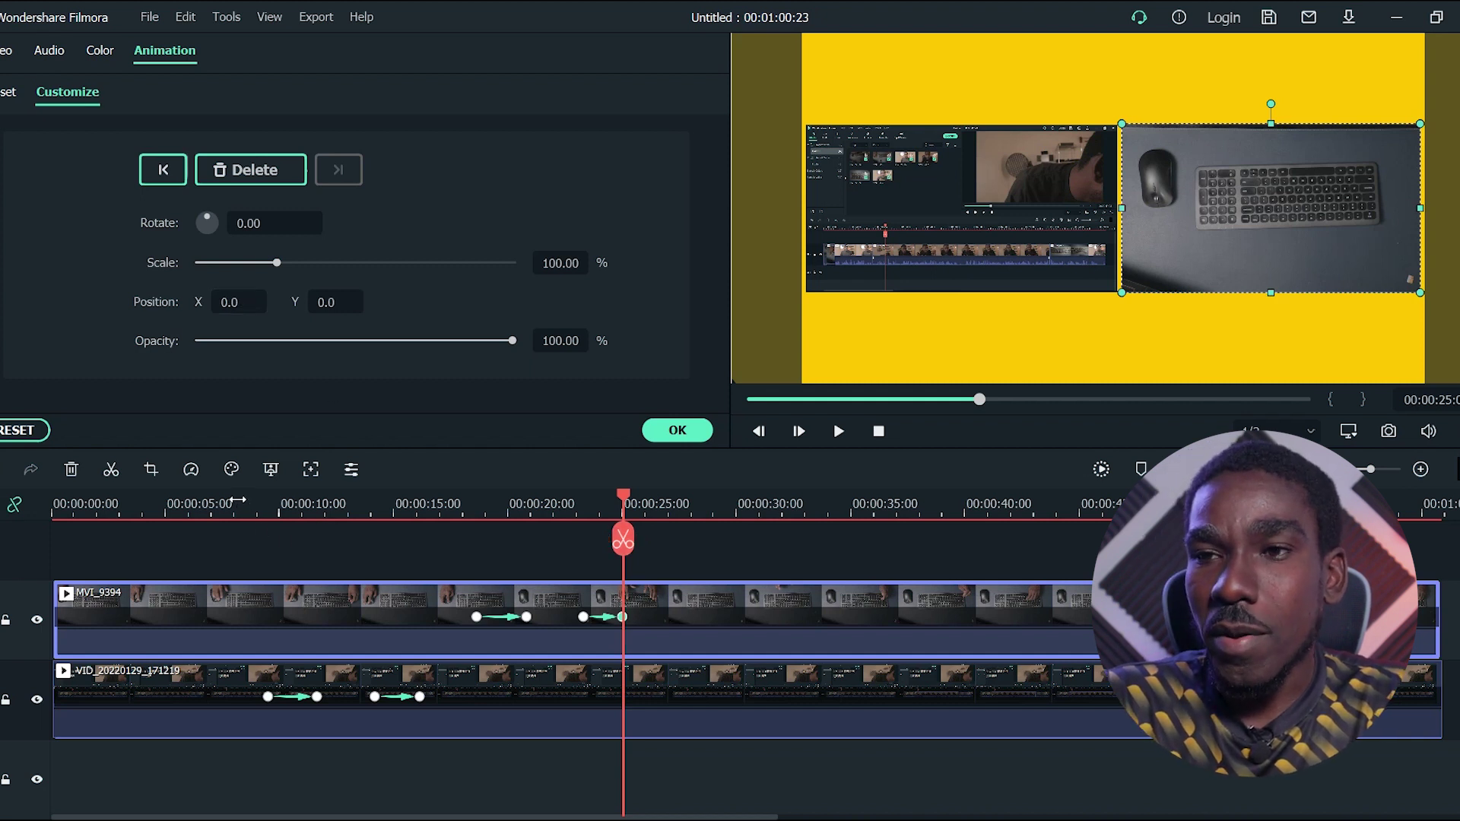
Step: Play the timeline from about 18 seconds to preview the MVI_9394 zoom animation
{"action": "left_click", "coordinate": [462, 513]}
{"action": "key", "text": "space"}
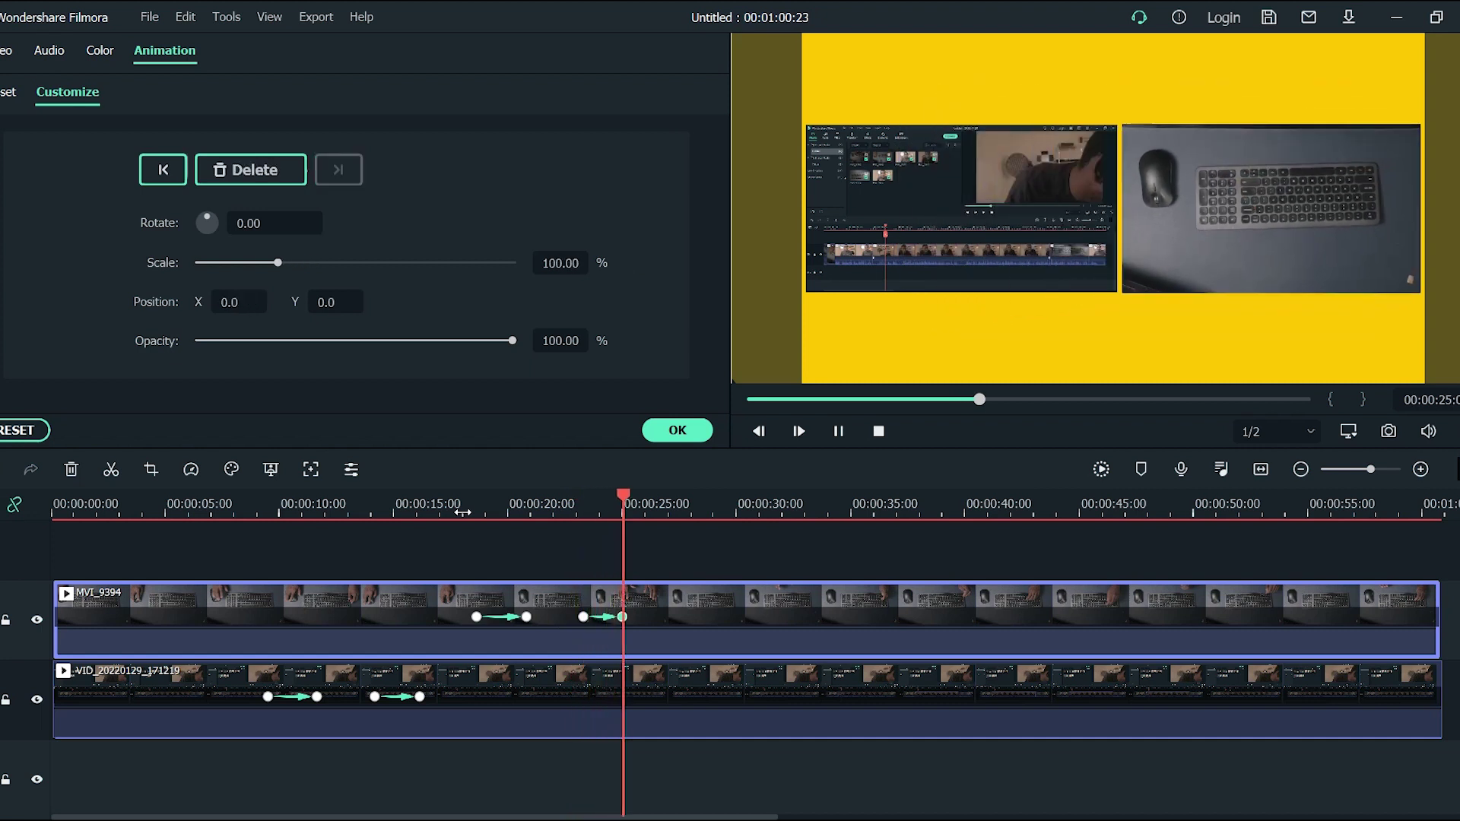
{"action": "key", "text": "space"}
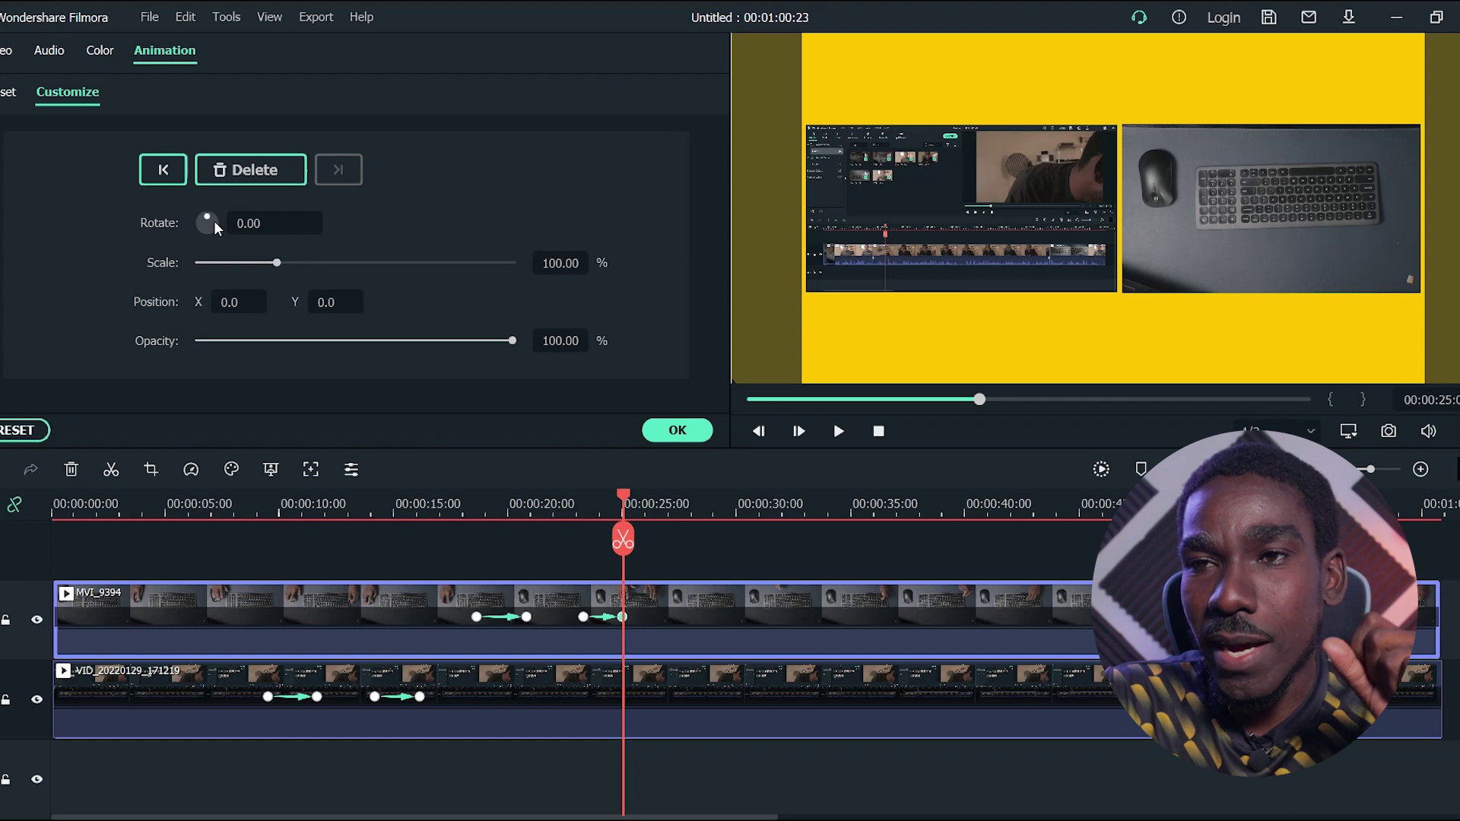
Step: Try rotating MVI_9394 to 181 degrees and enlarging its scale at the 25-second keyframe, undoing each change
{"action": "left_click_drag", "start_coordinate": [216, 221], "coordinate": [205, 235]}
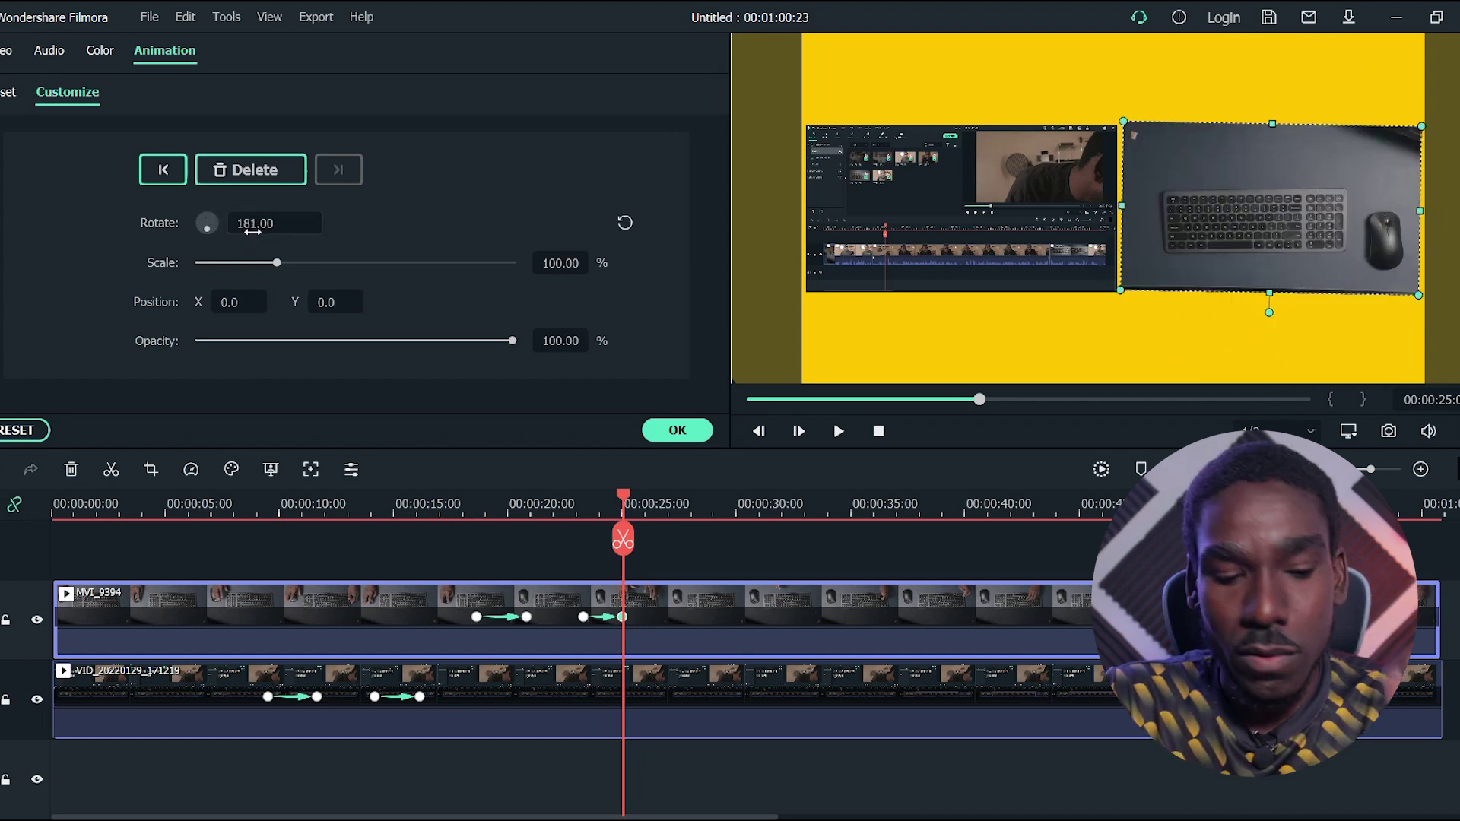
{"action": "key", "text": "ctrl+z"}
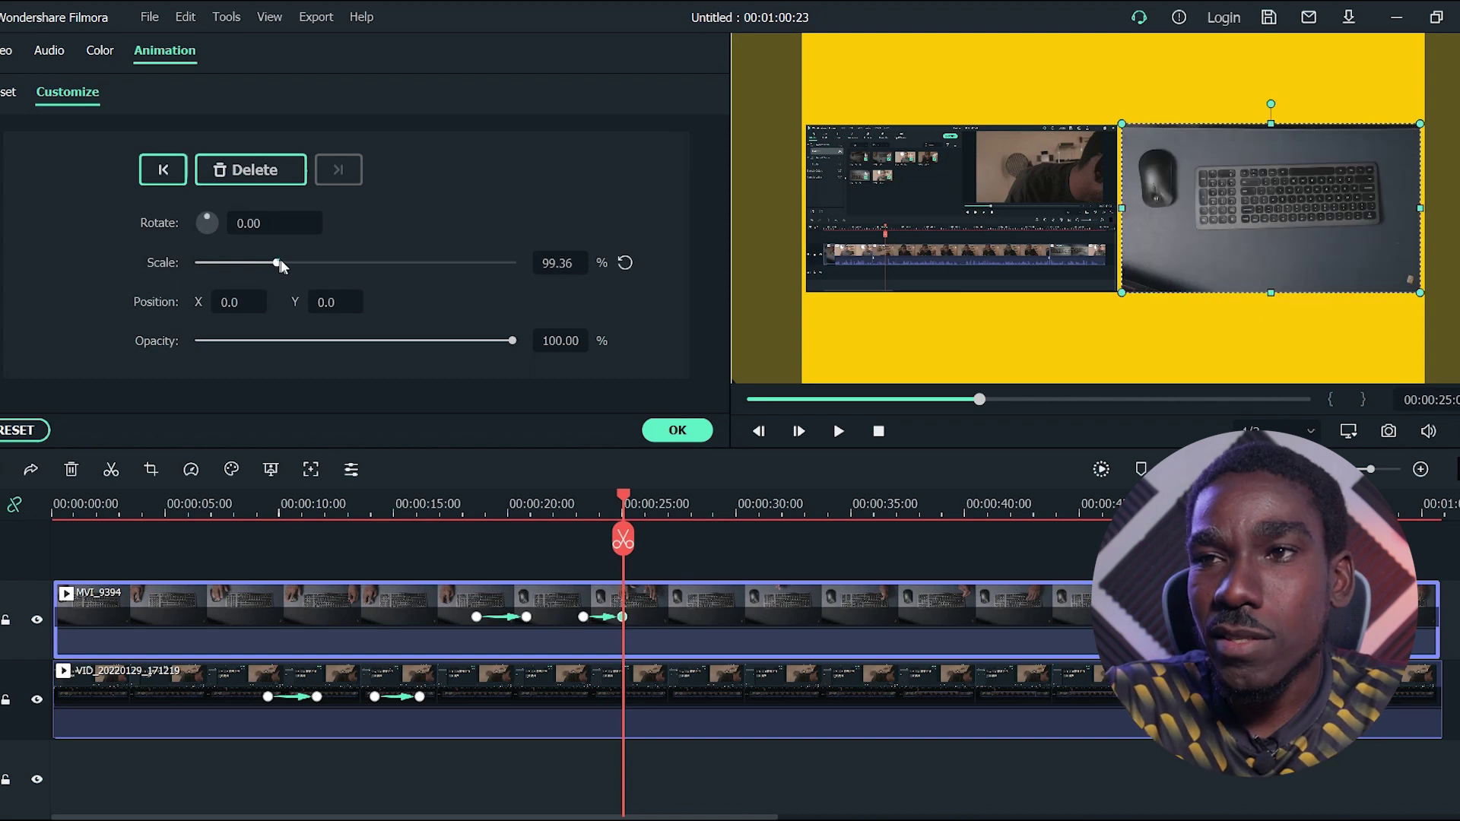
{"action": "left_click_drag", "start_coordinate": [281, 262], "coordinate": [386, 260]}
{"action": "key", "text": "ctrl+z"}
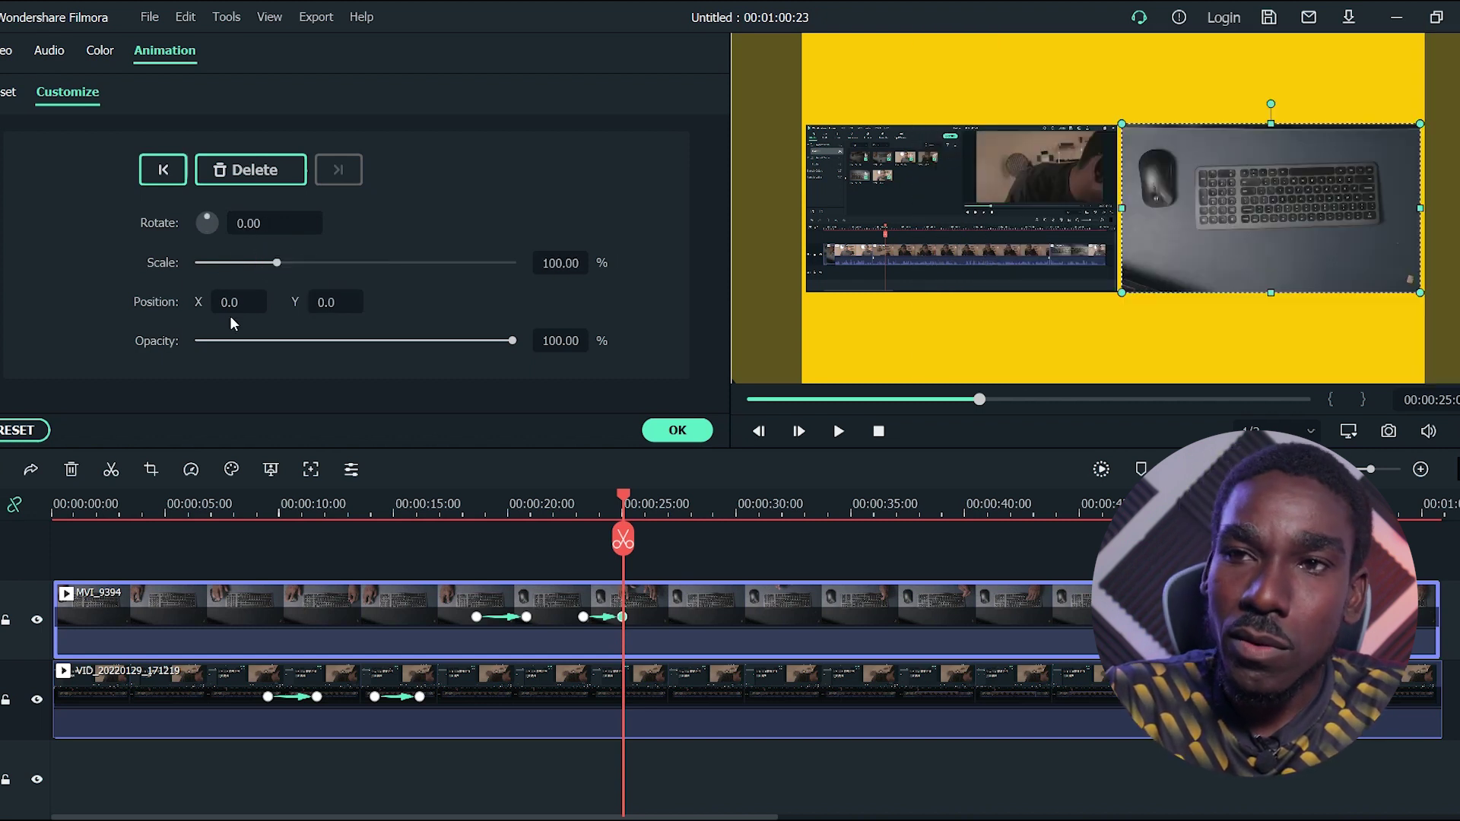
Step: Try an X position of 184 and an opacity of 0% on MVI_9394 at the 25-second keyframe, reverting each change
{"action": "left_click_drag", "start_coordinate": [228, 302], "coordinate": [274, 302]}
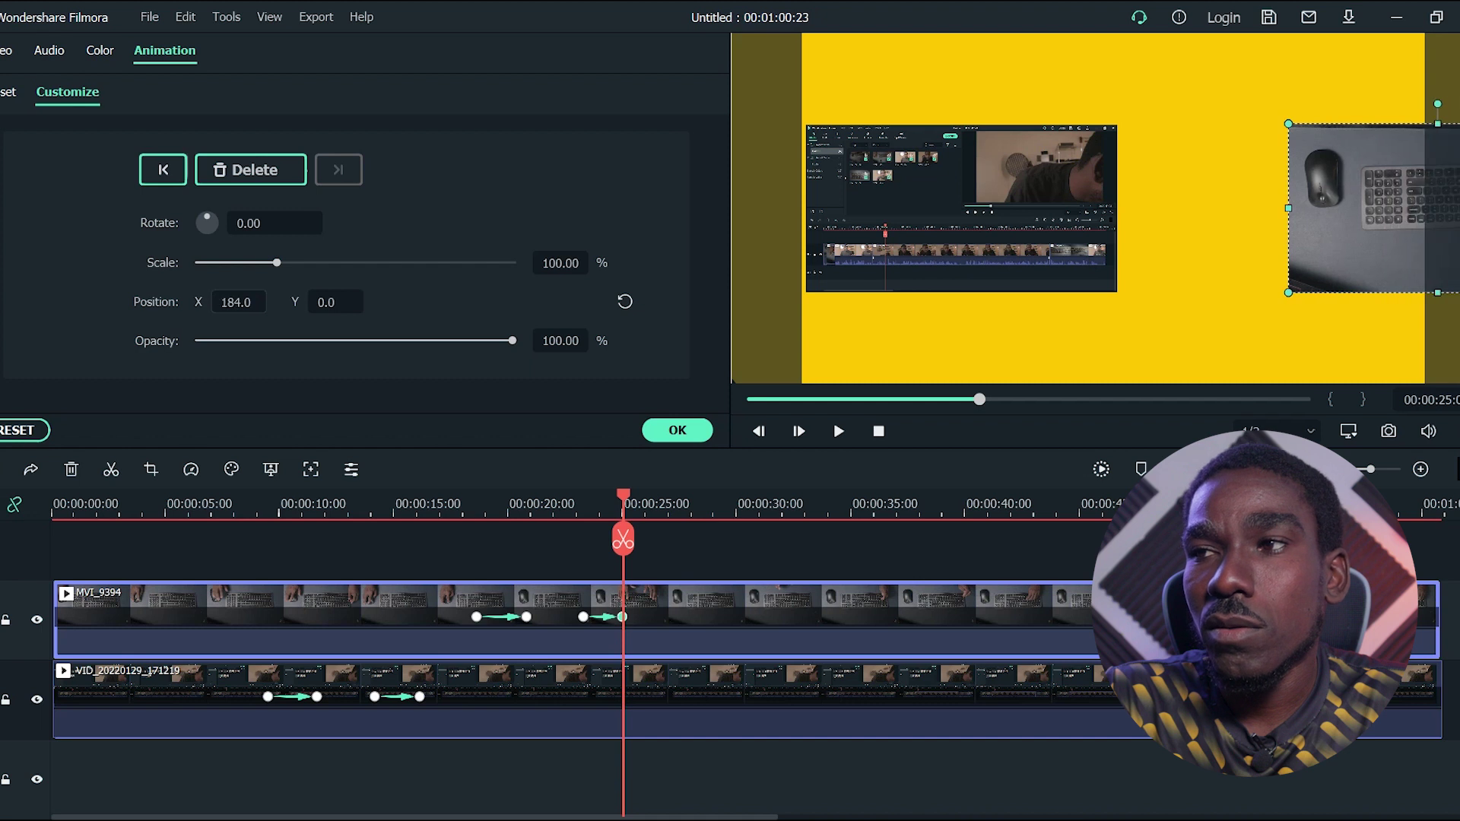
{"action": "key", "text": "ctrl+z"}
{"action": "left_click_drag", "start_coordinate": [545, 338], "coordinate": [469, 338]}
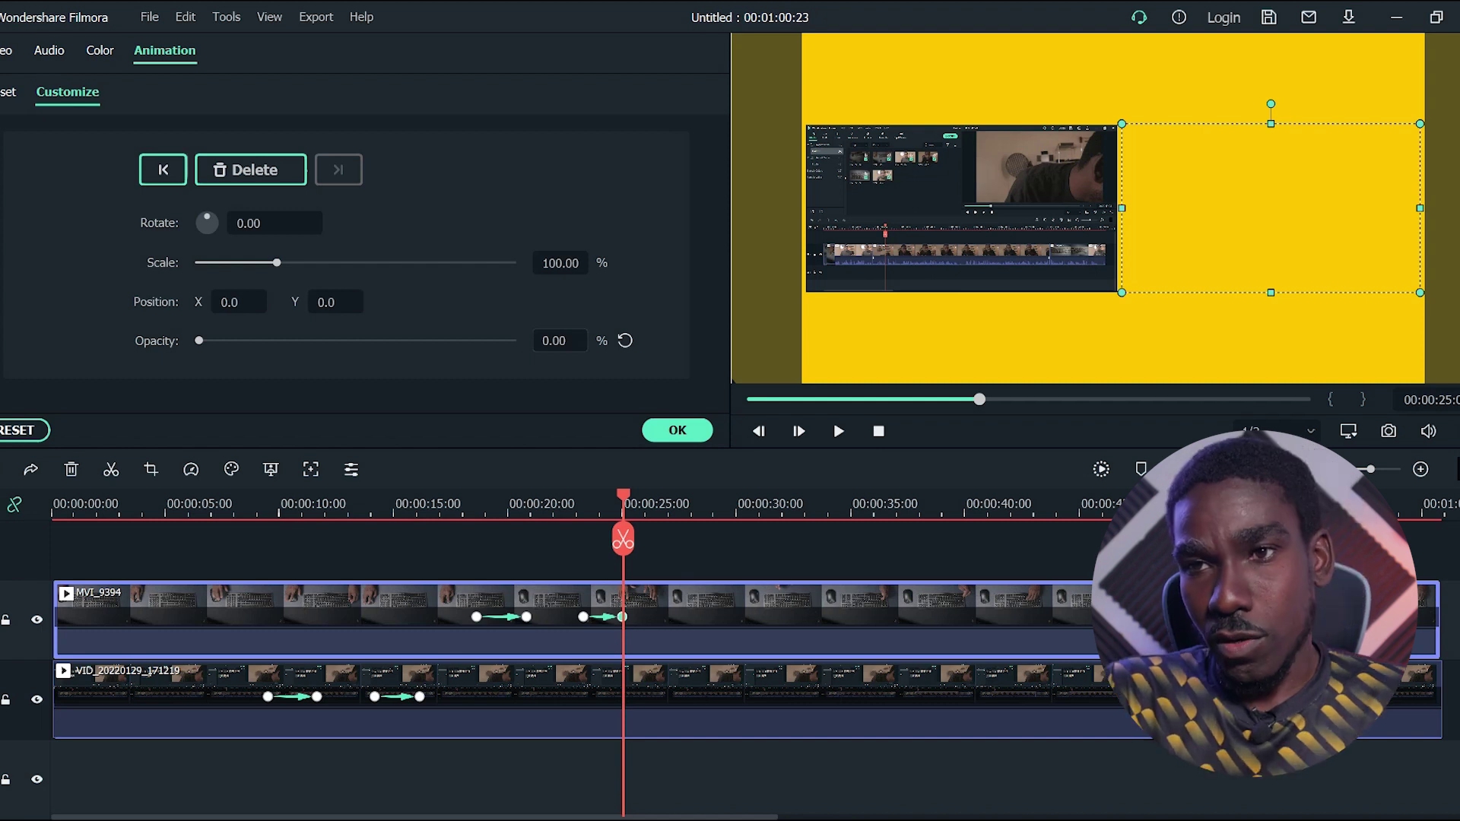
{"action": "left_click_drag", "start_coordinate": [554, 341], "coordinate": [626, 341]}
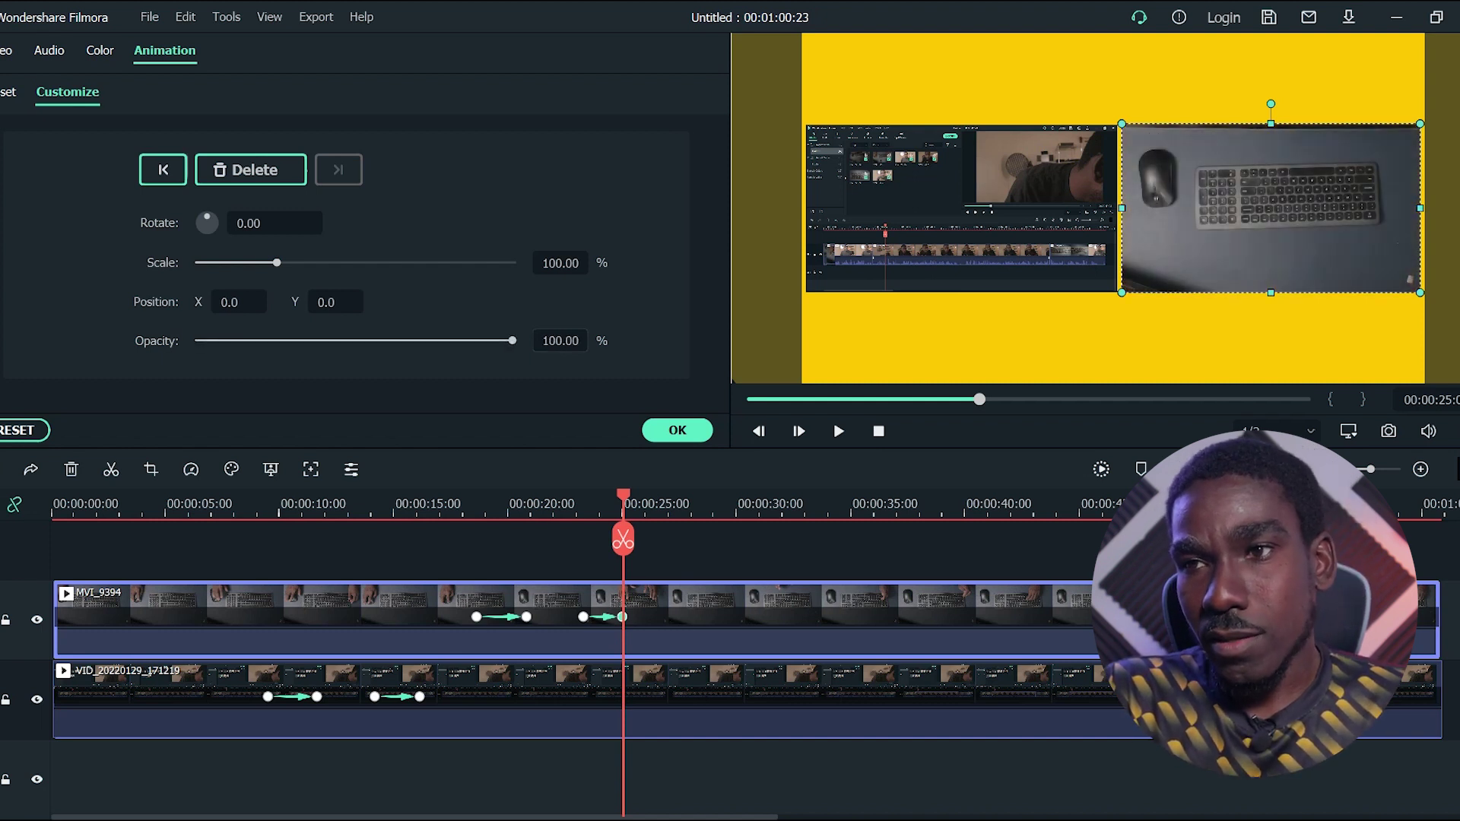